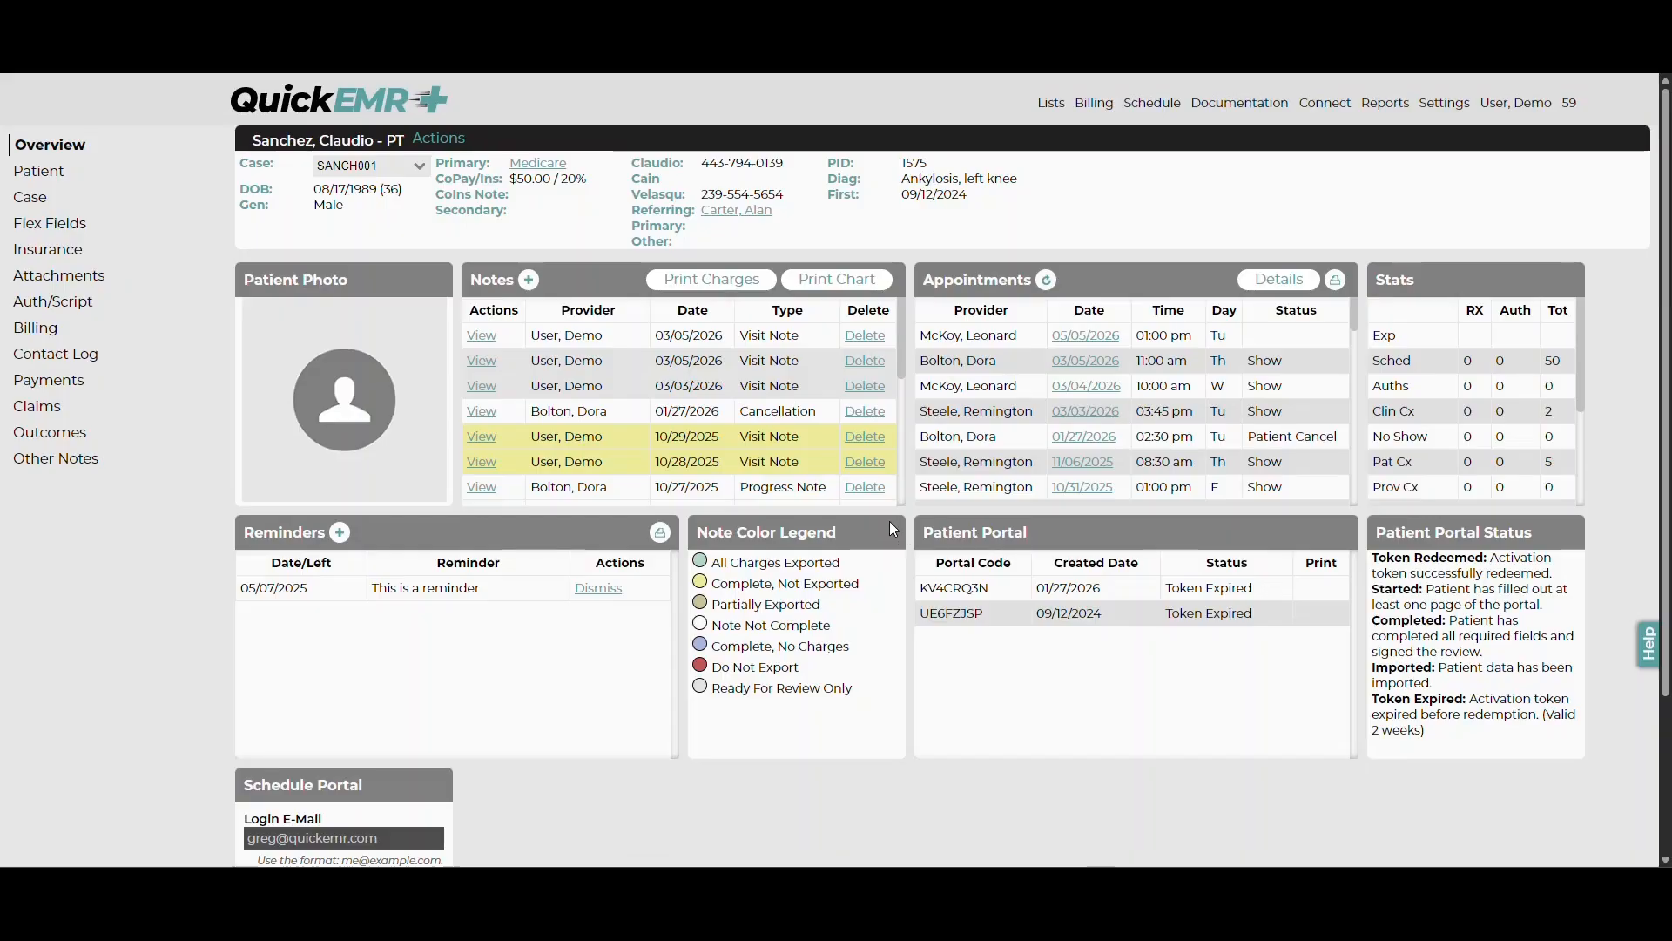
Step: Open the patient case's Flex Fields page to view its custom fields
left_click(73, 219)
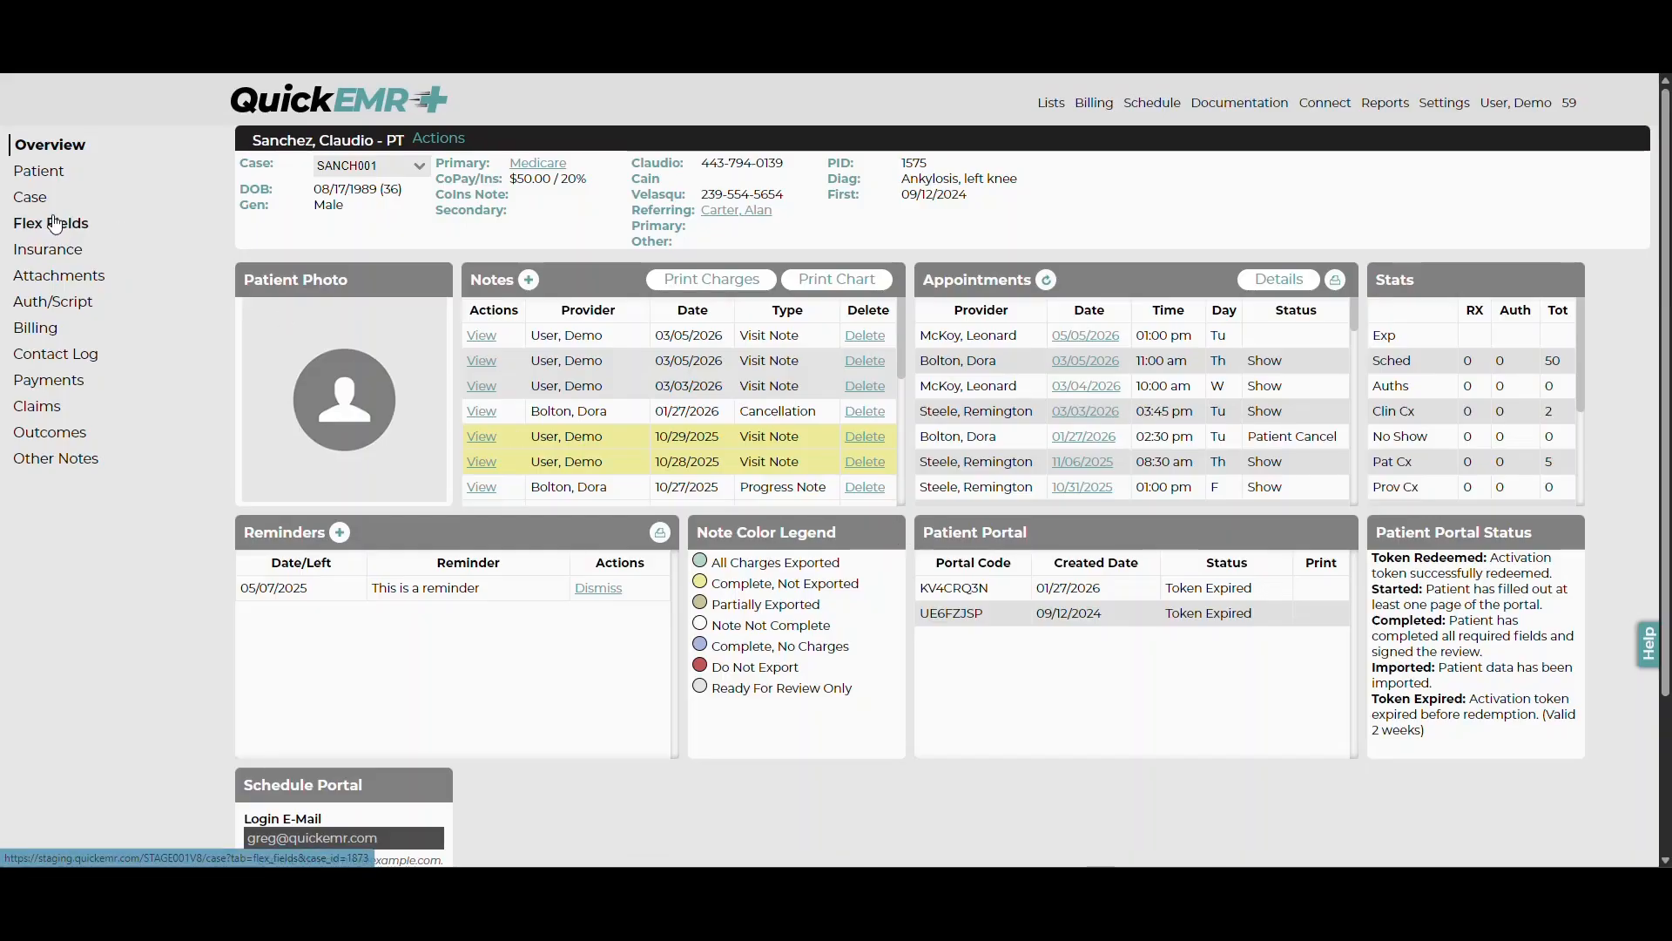
left_click(440, 139)
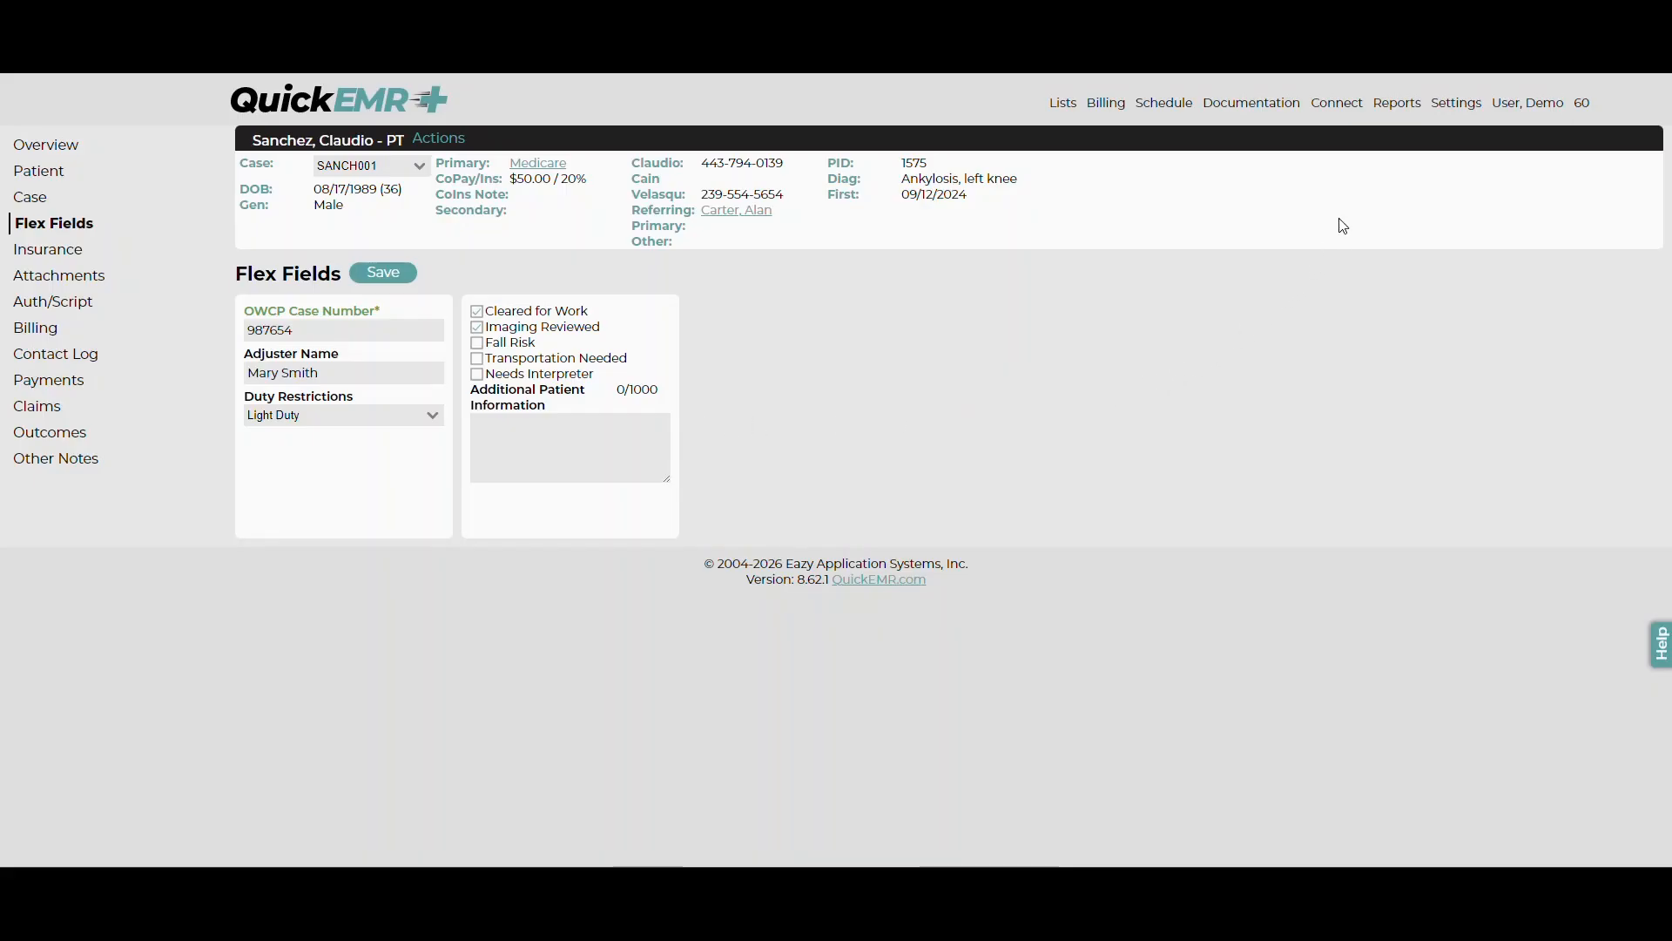
Step: Open the Case Flex Field Builder for the PT patient type
left_click(1455, 105)
mouse_move(1478, 366)
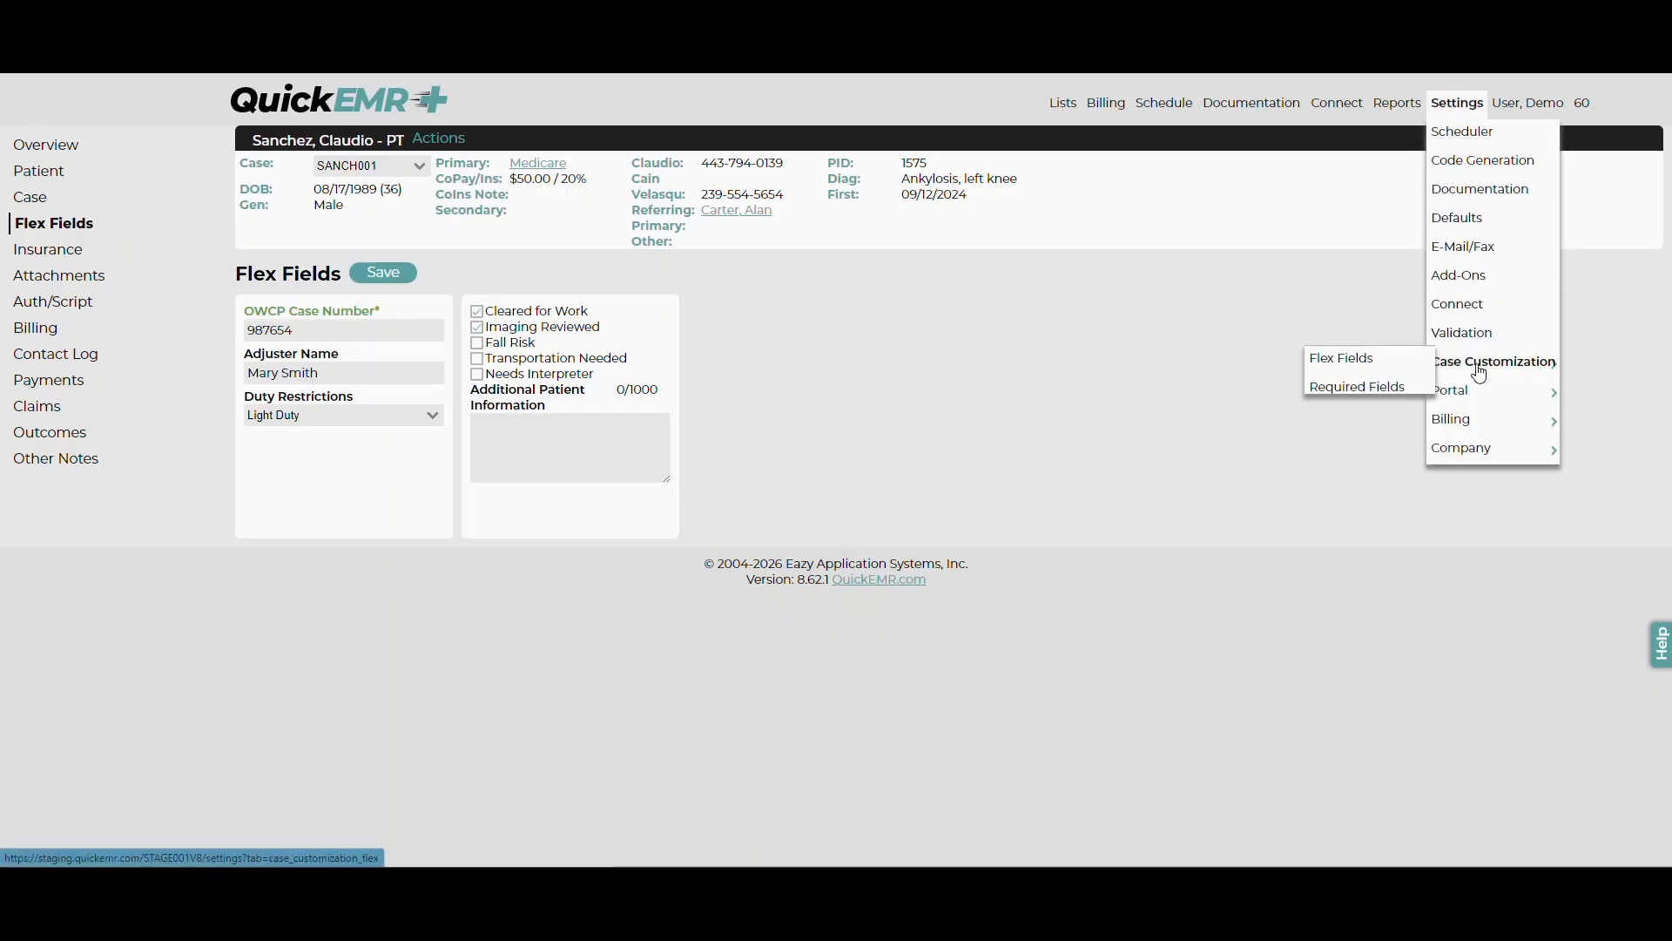
left_click(1341, 359)
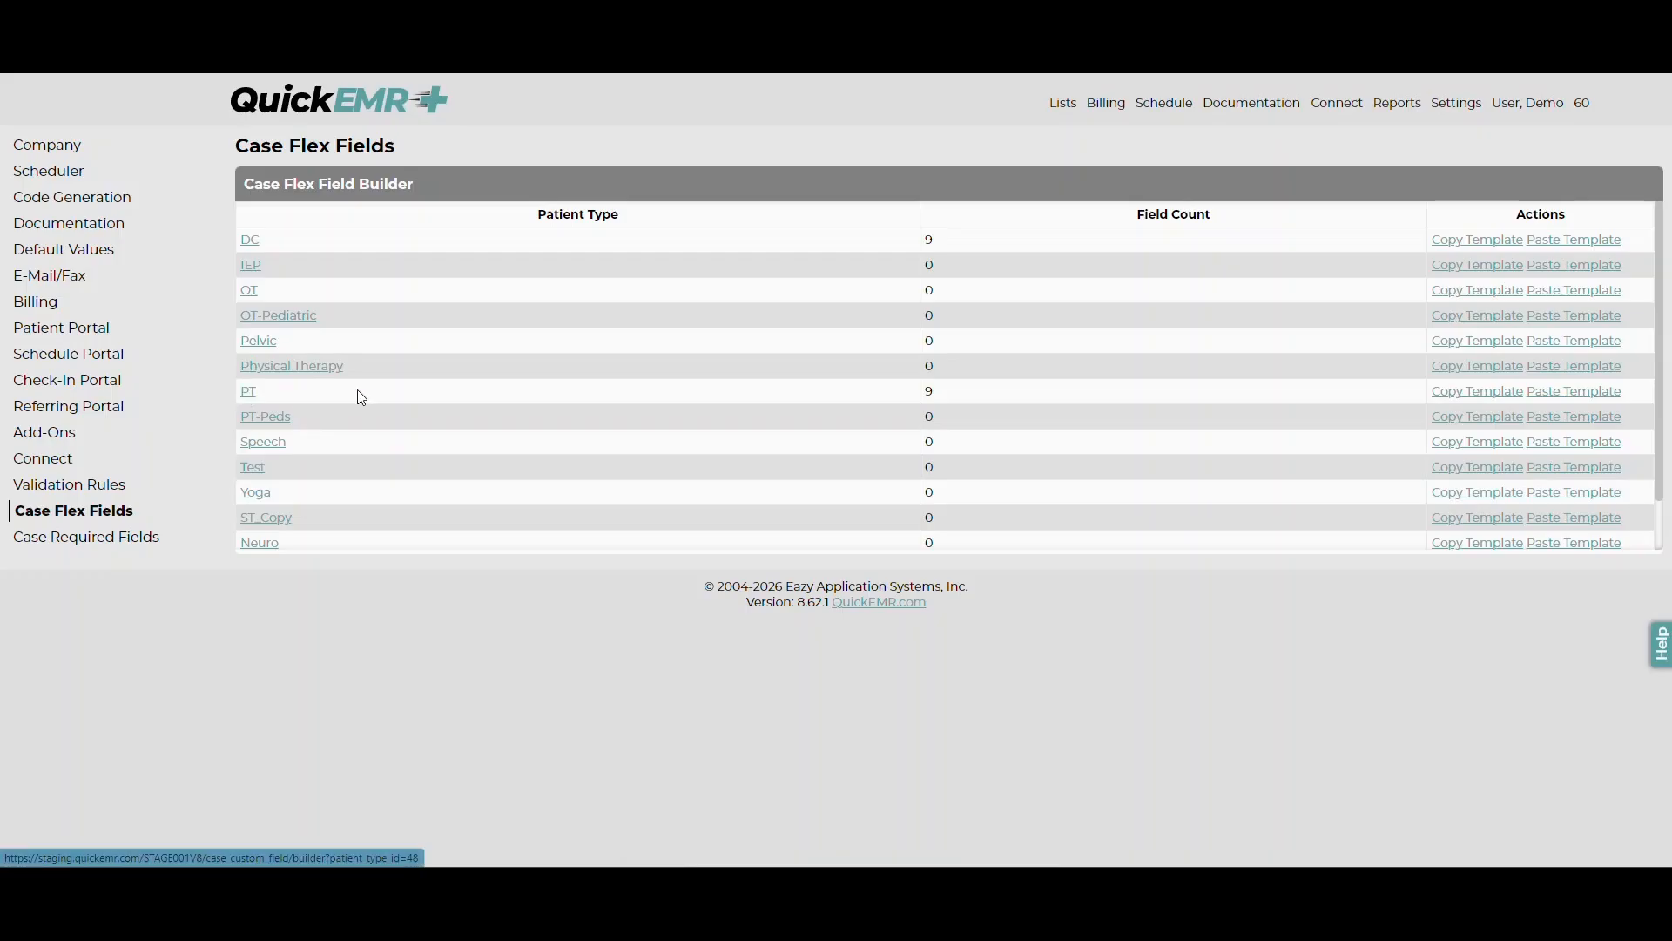
left_click(1062, 103)
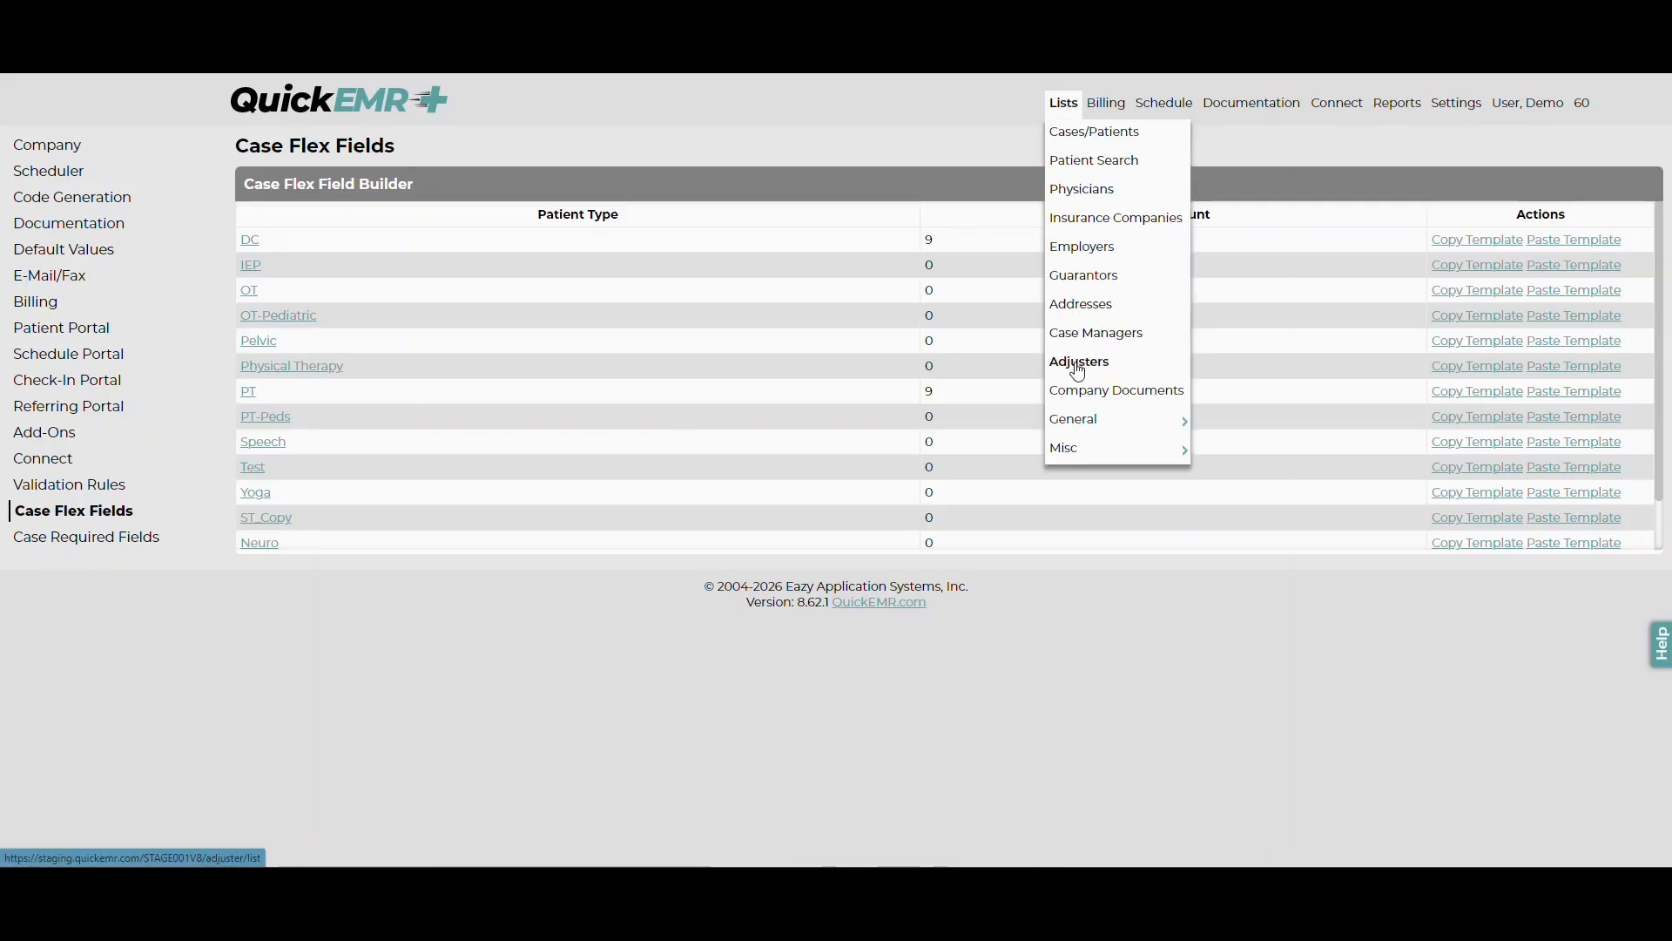
mouse_move(1071, 418)
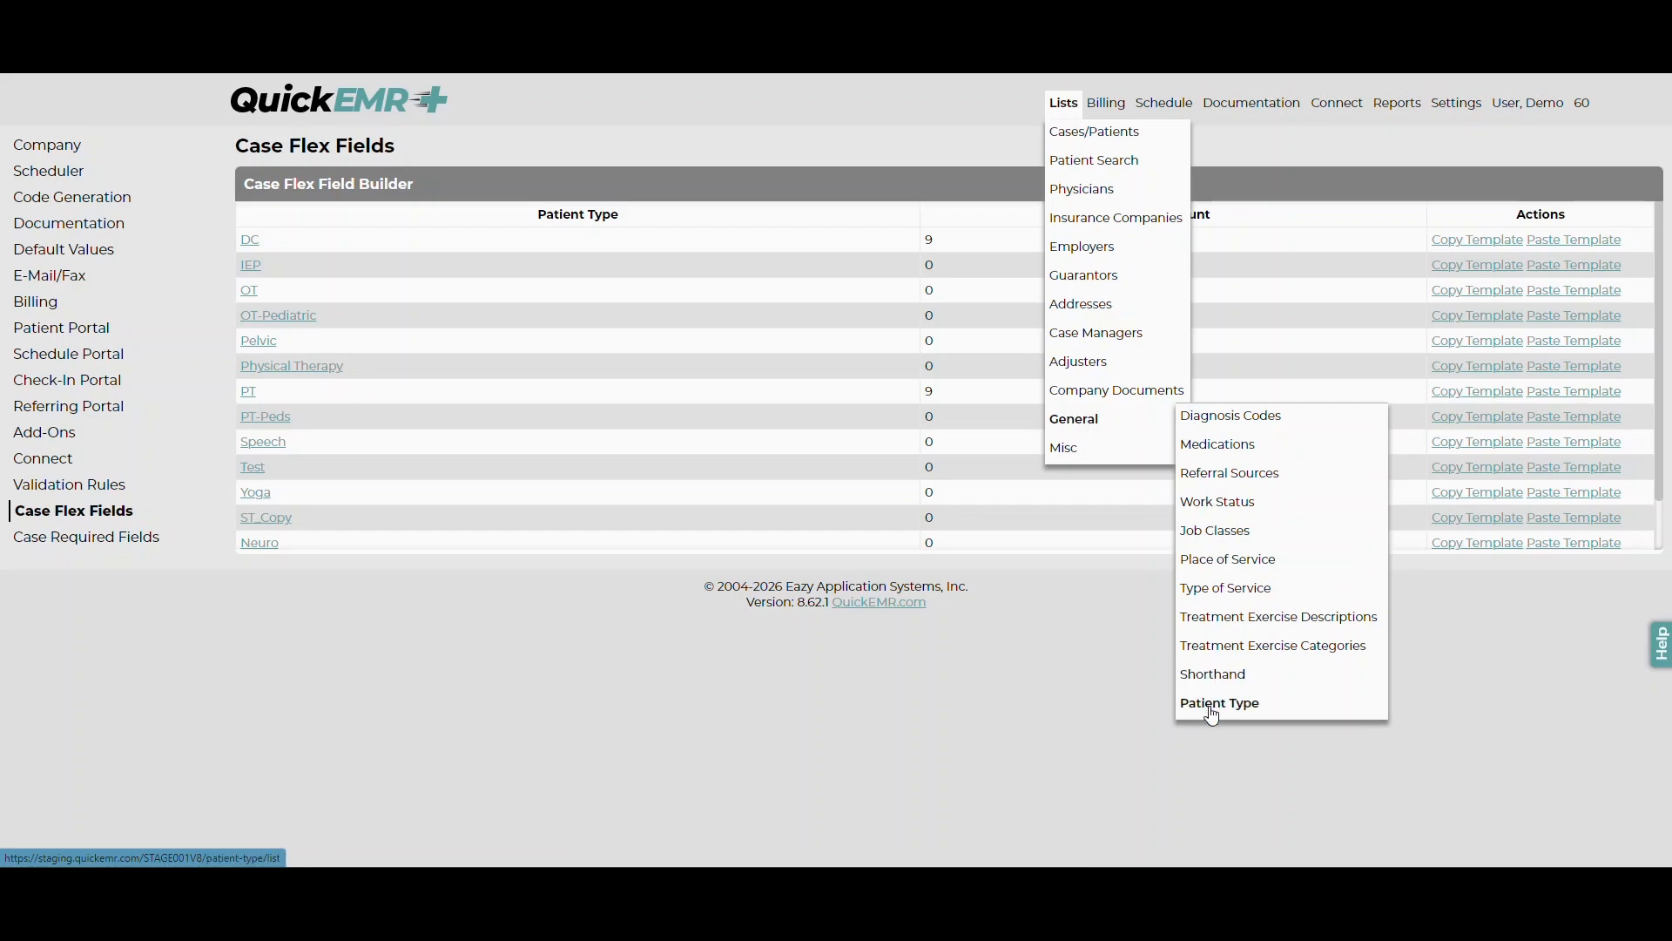
left_click(249, 391)
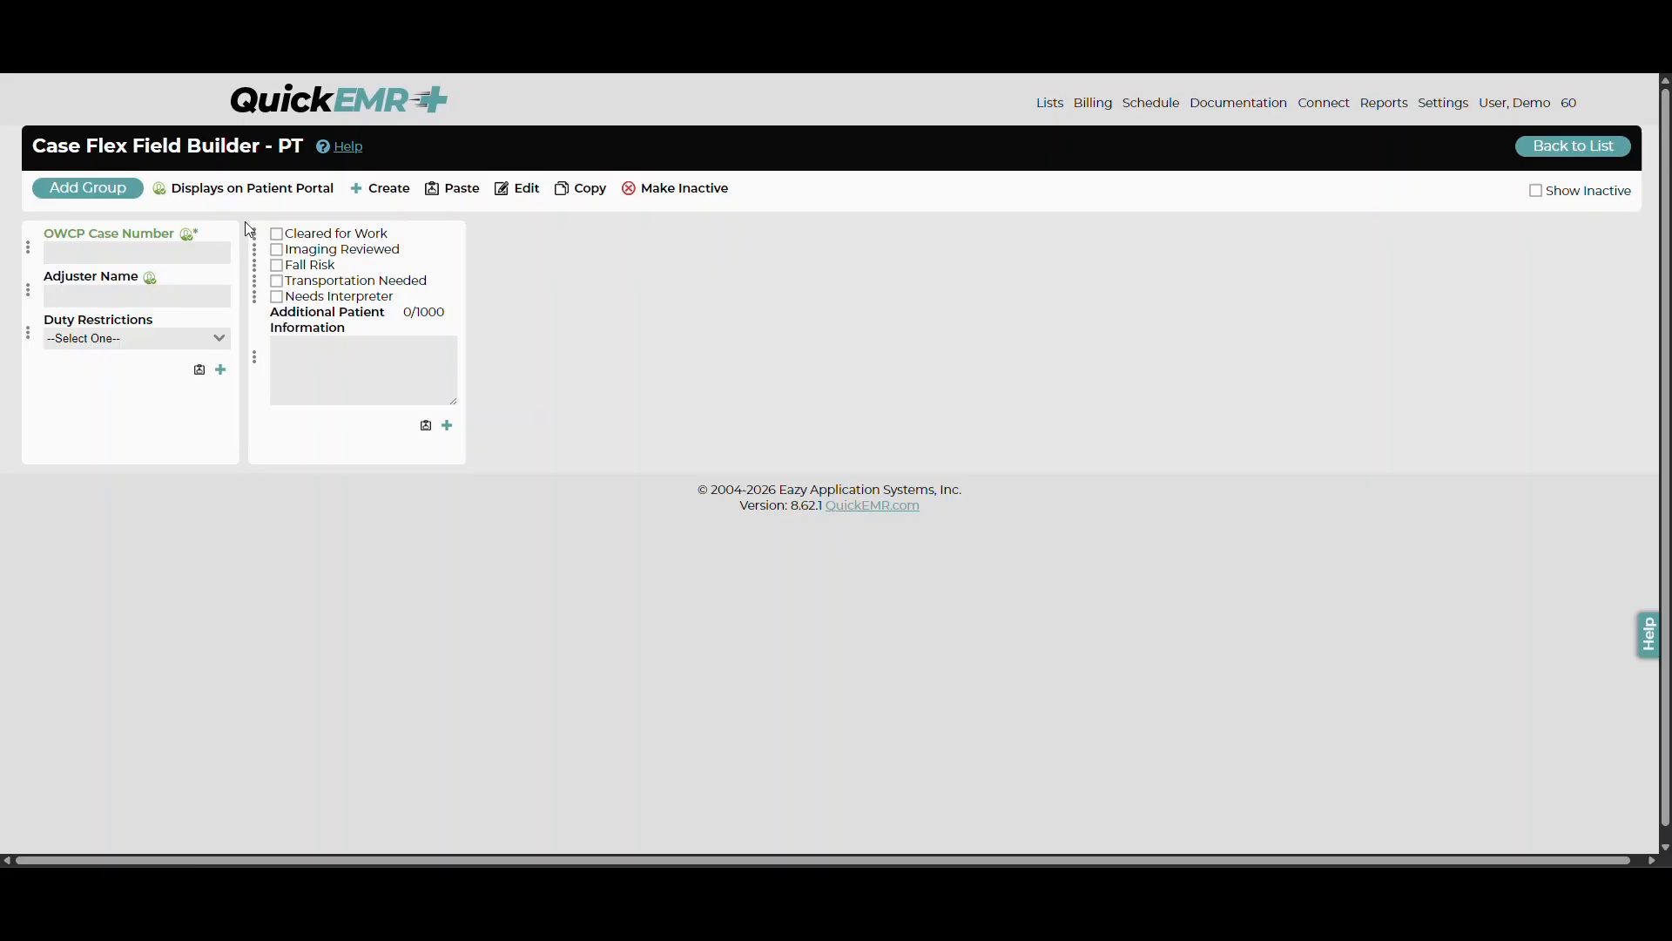
Step: Add a new group to the PT flex fields and create a Text field named Test in it
left_click(105, 189)
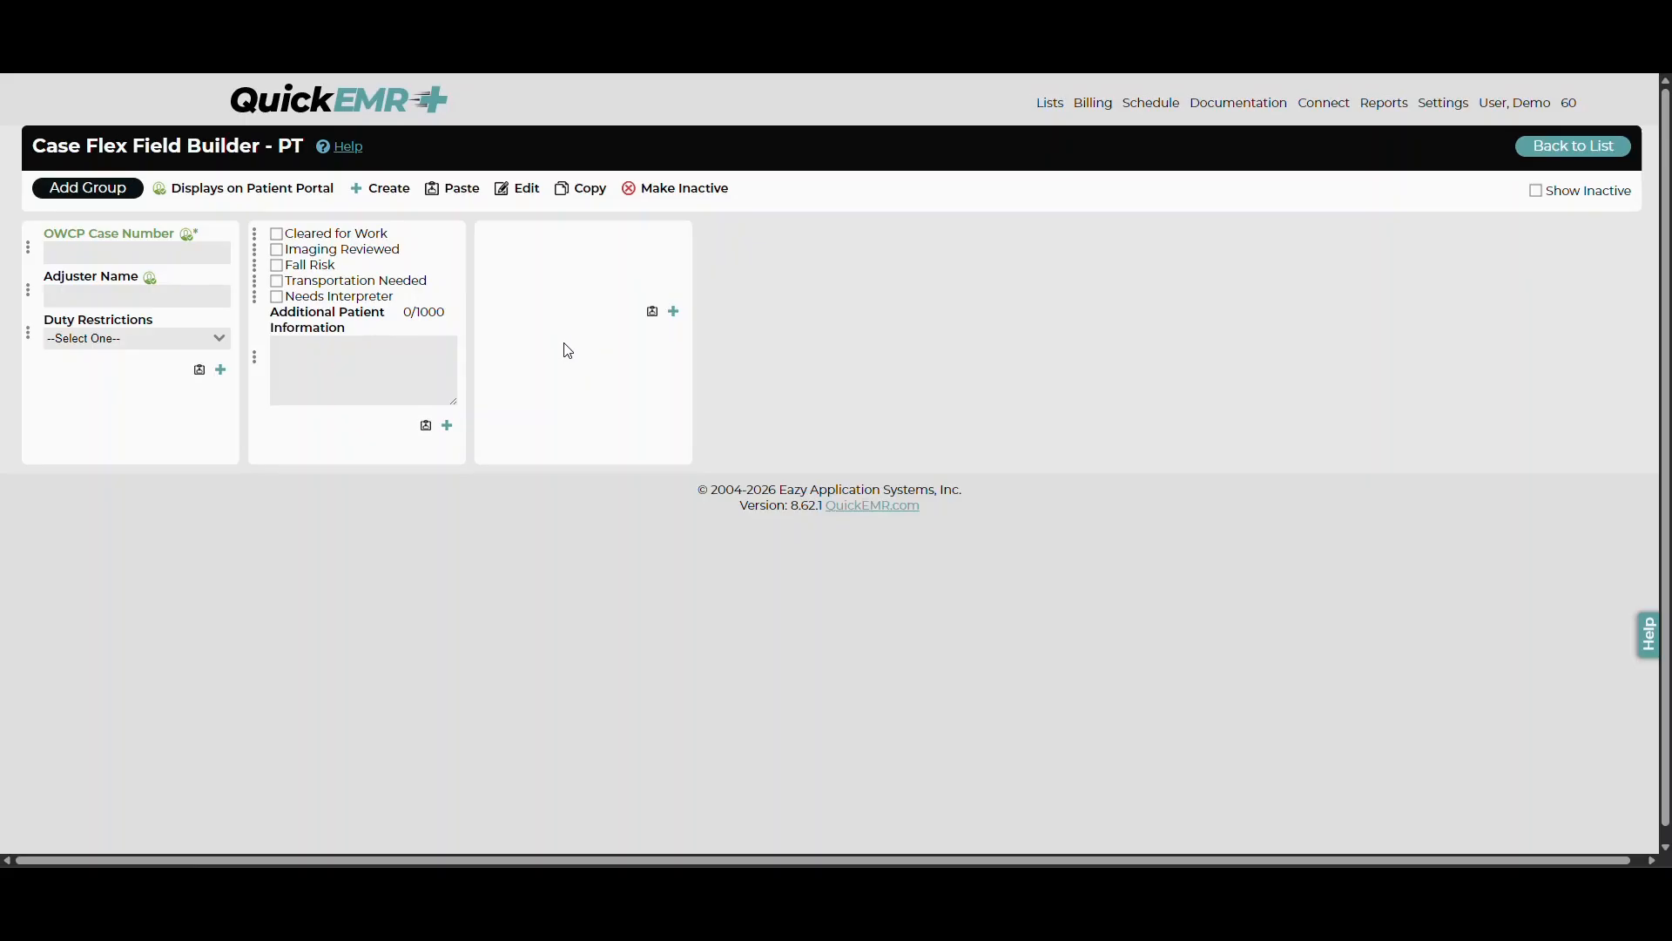
left_click(673, 312)
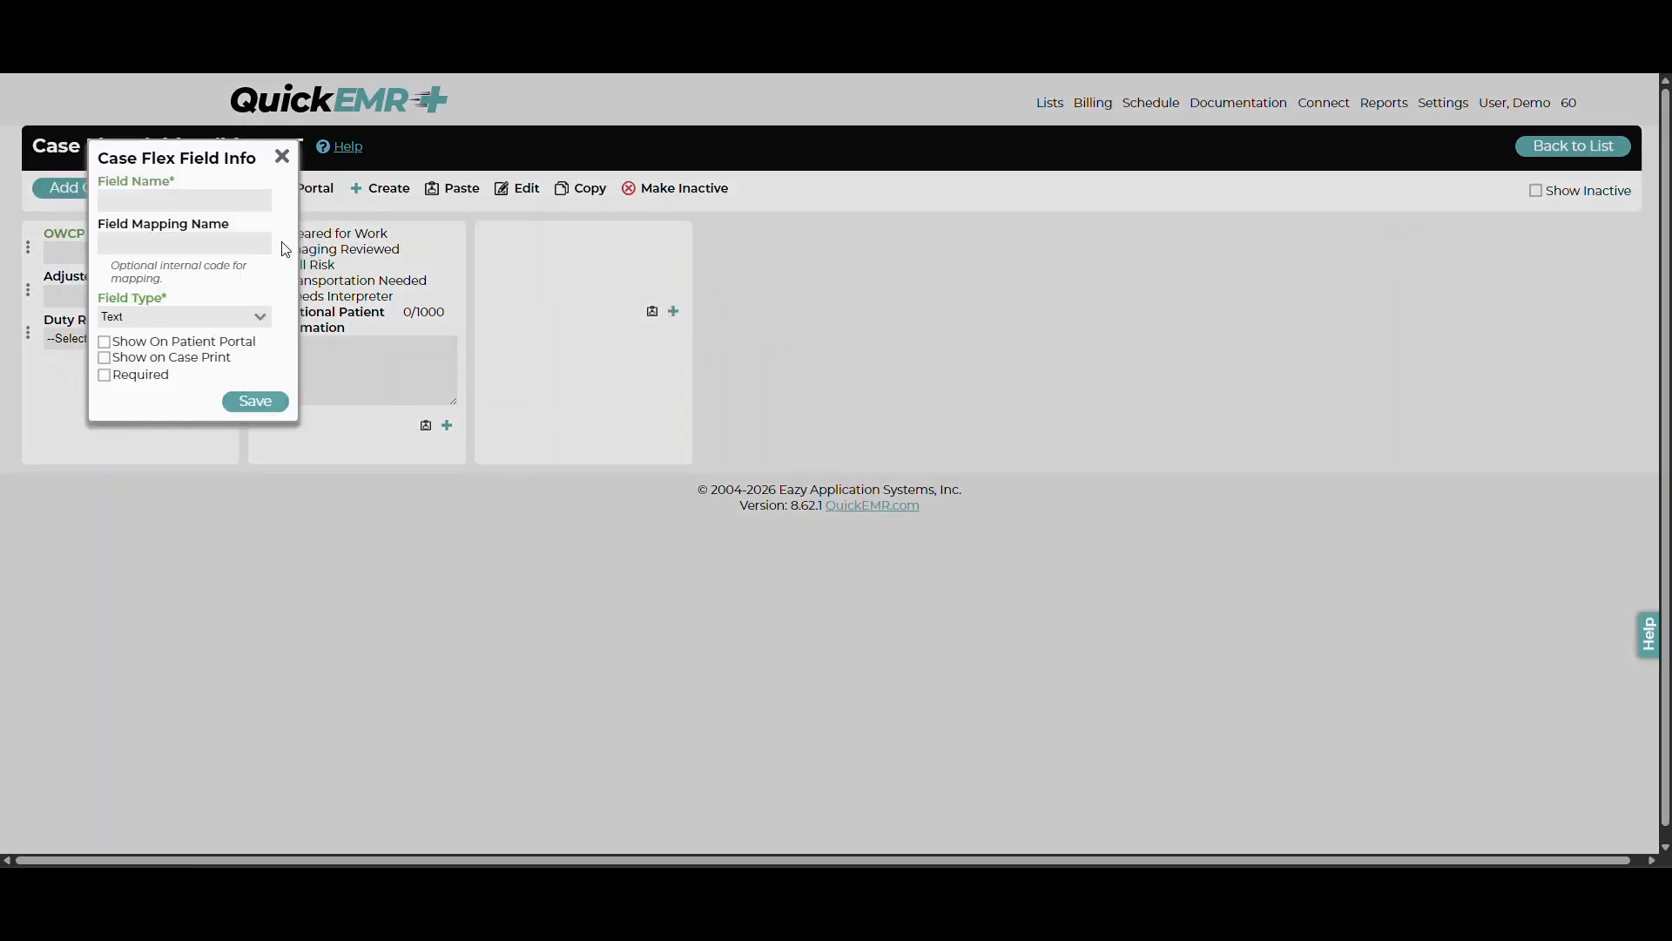
left_click(227, 202)
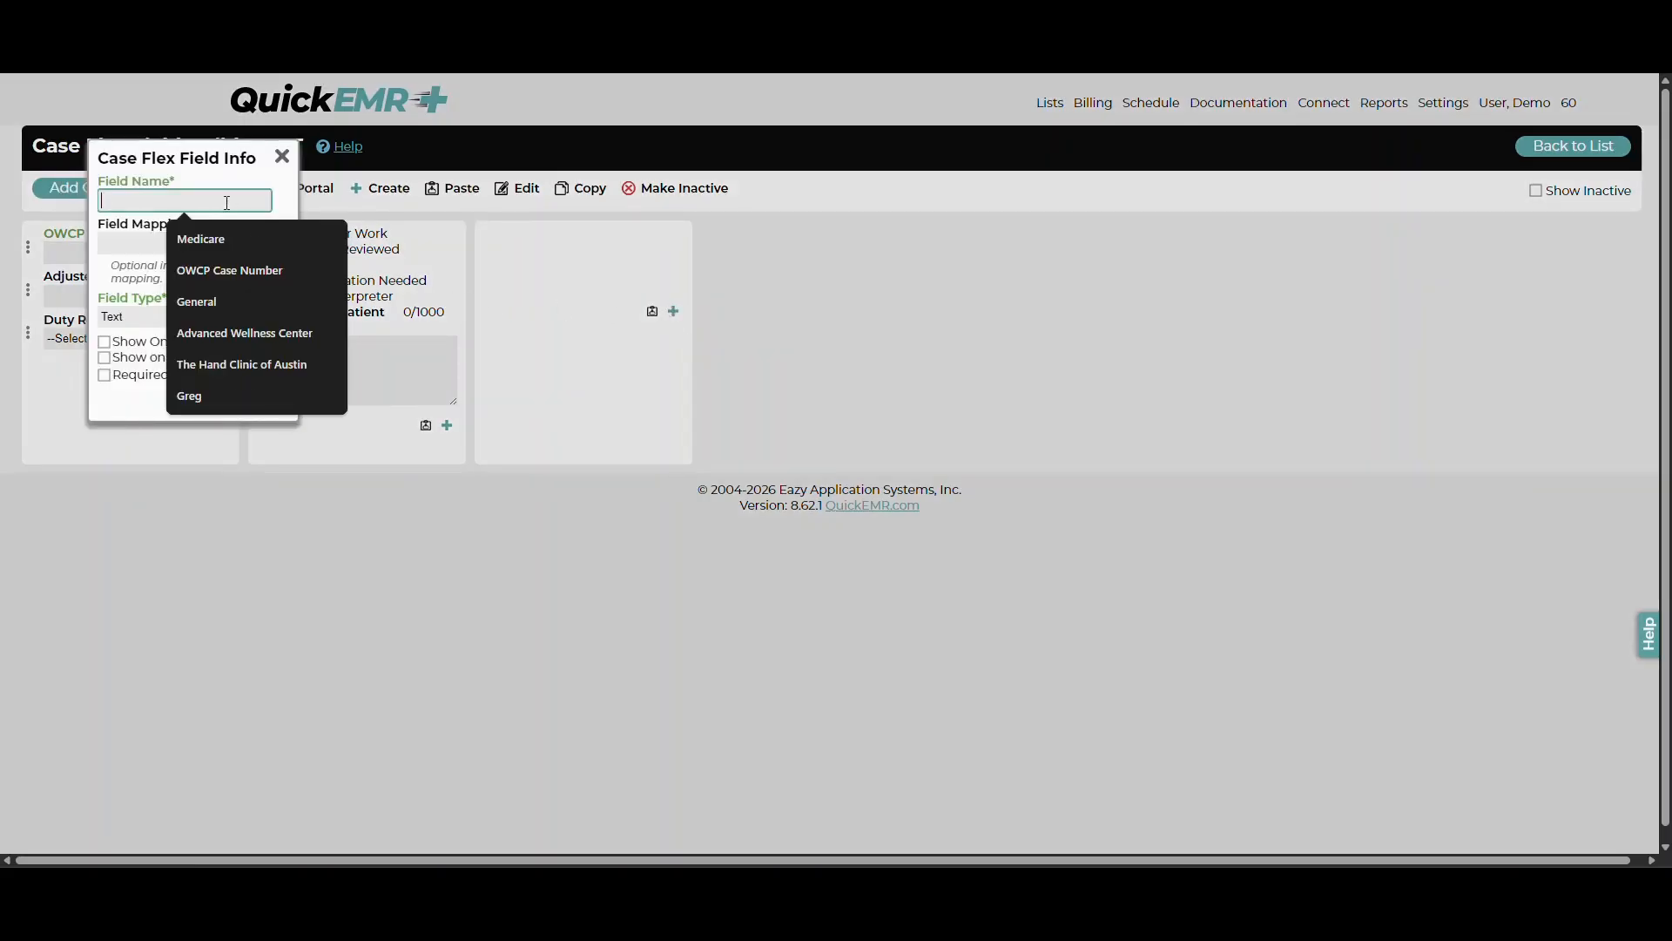
type("Test")
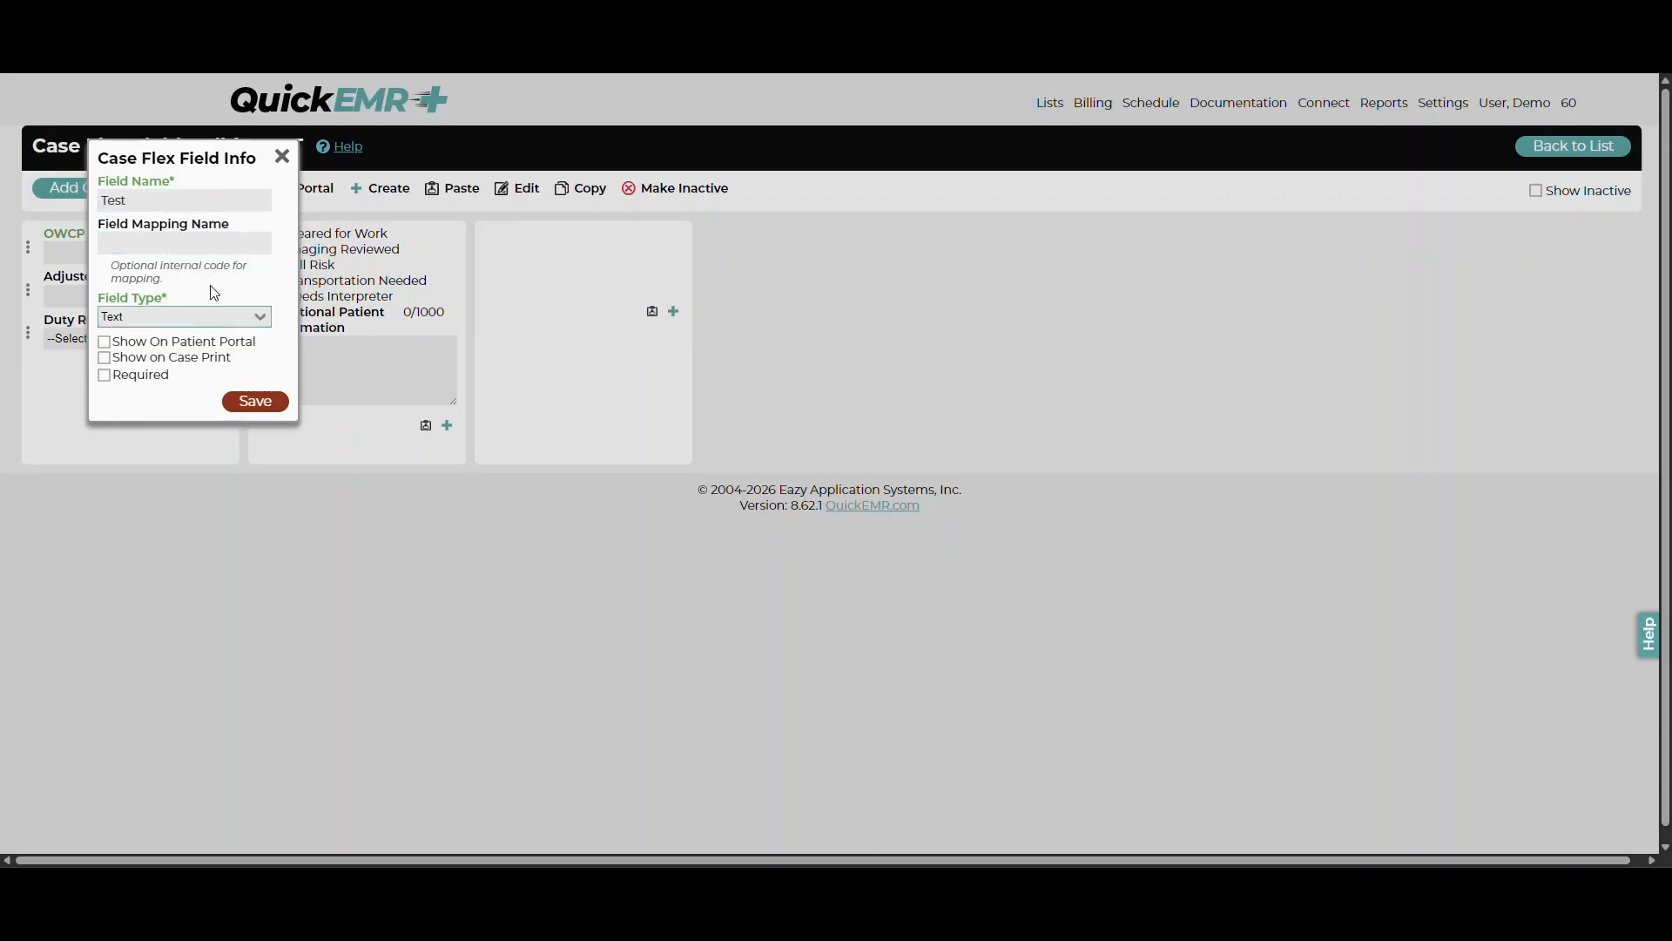
left_click(207, 317)
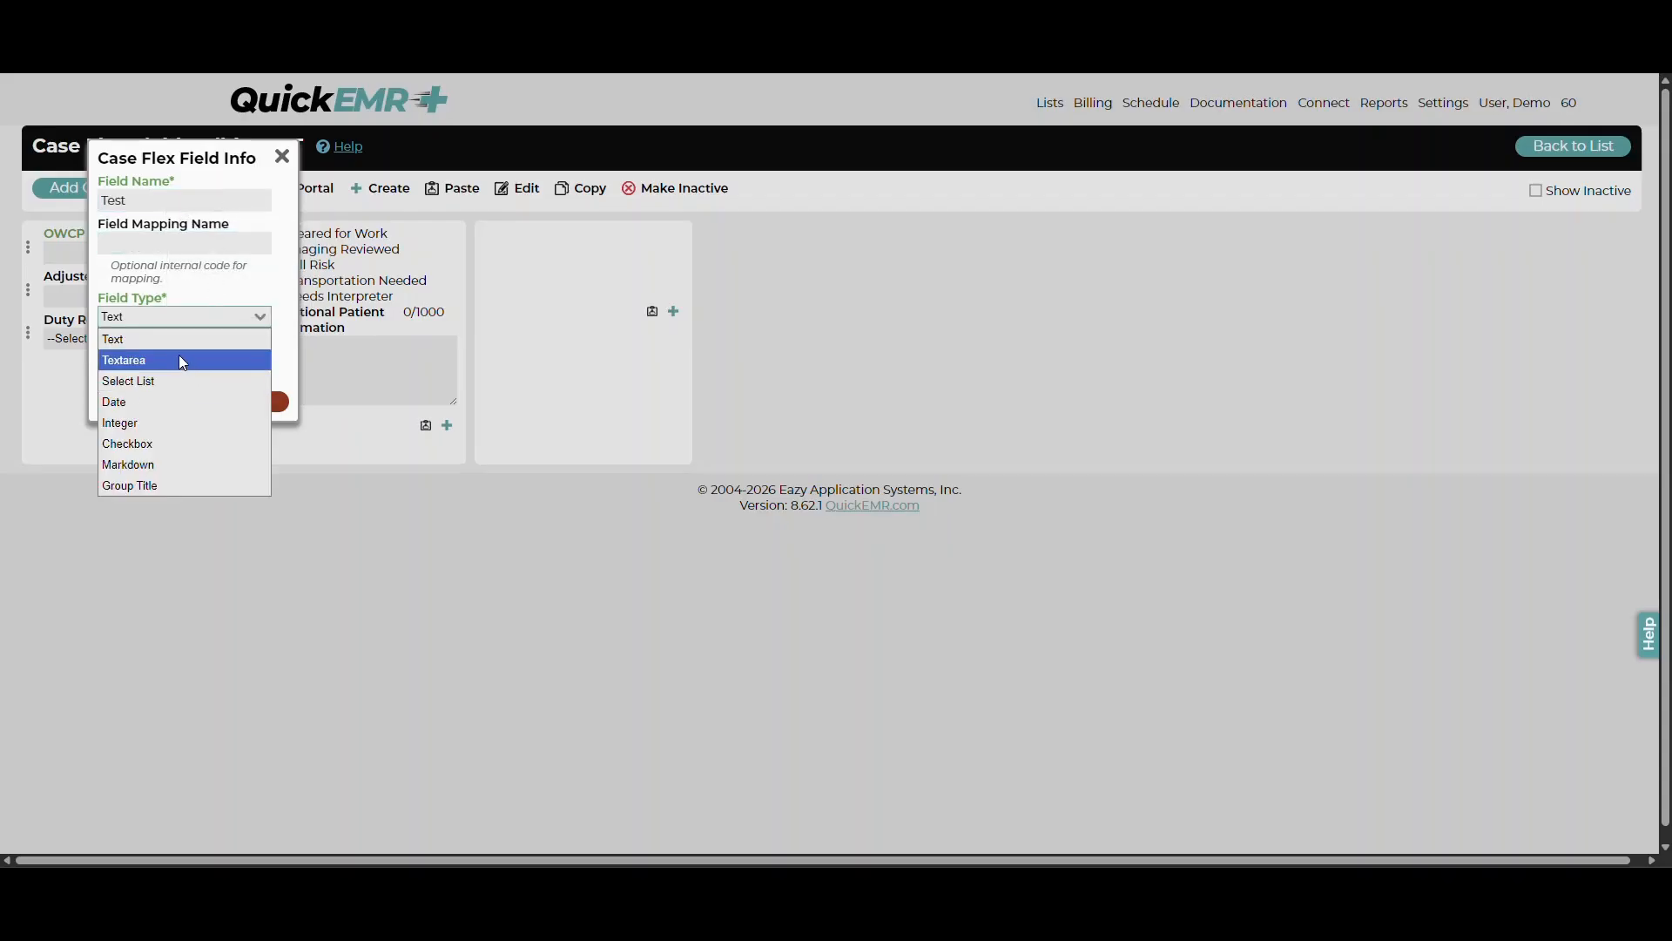
left_click(178, 381)
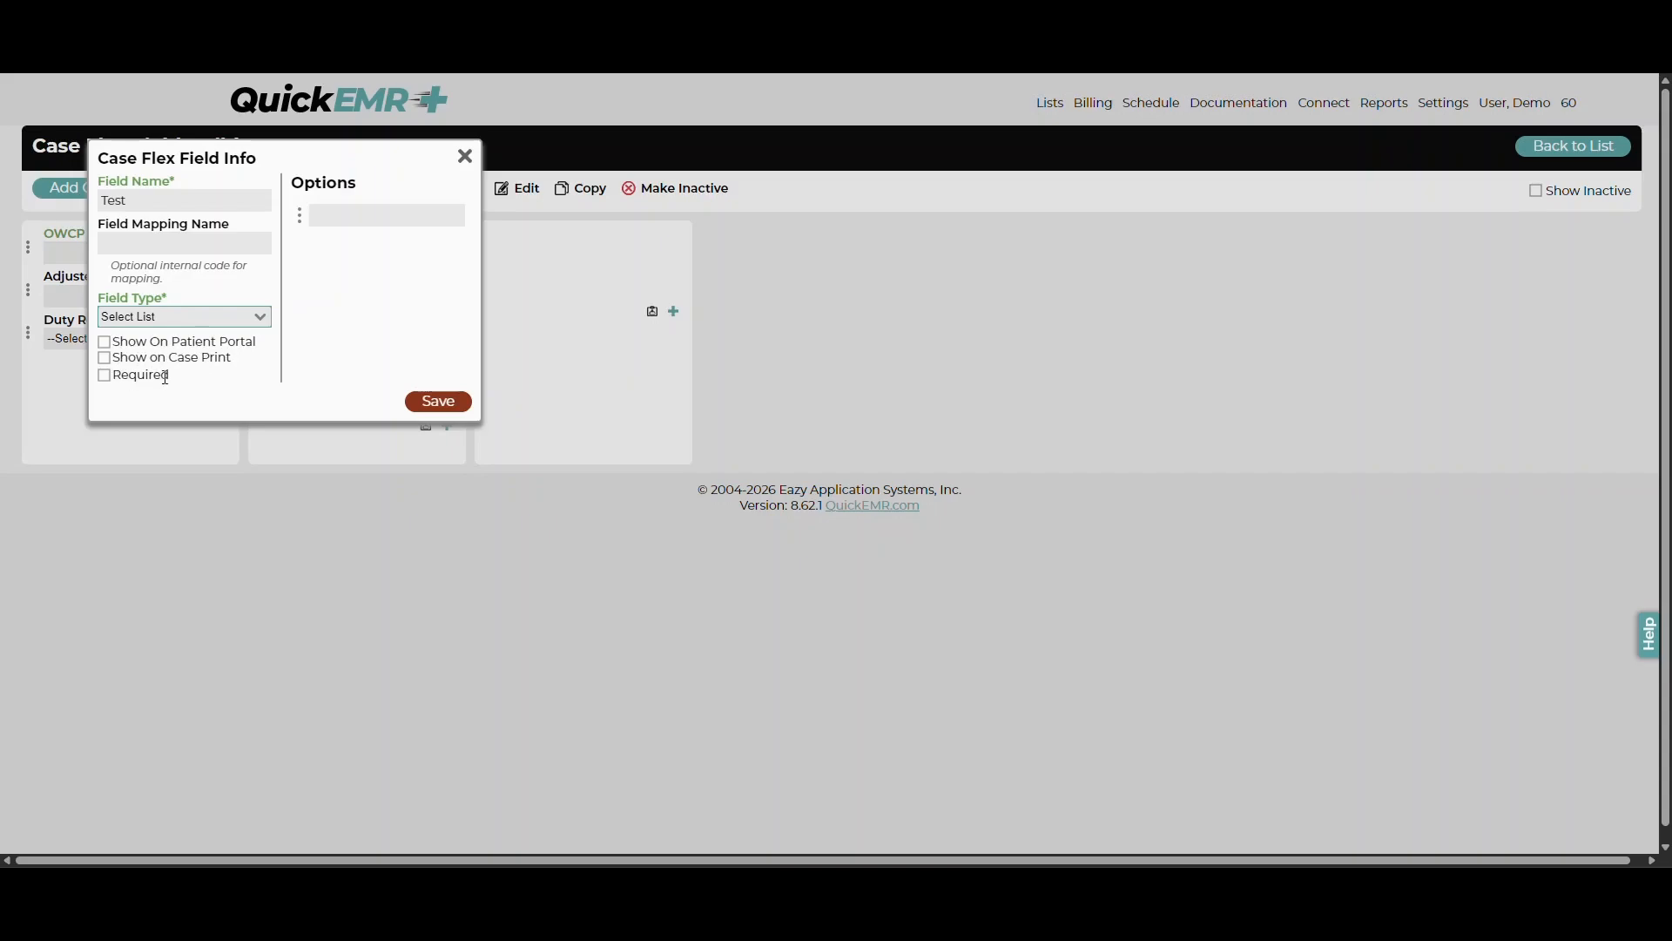
left_click(183, 319)
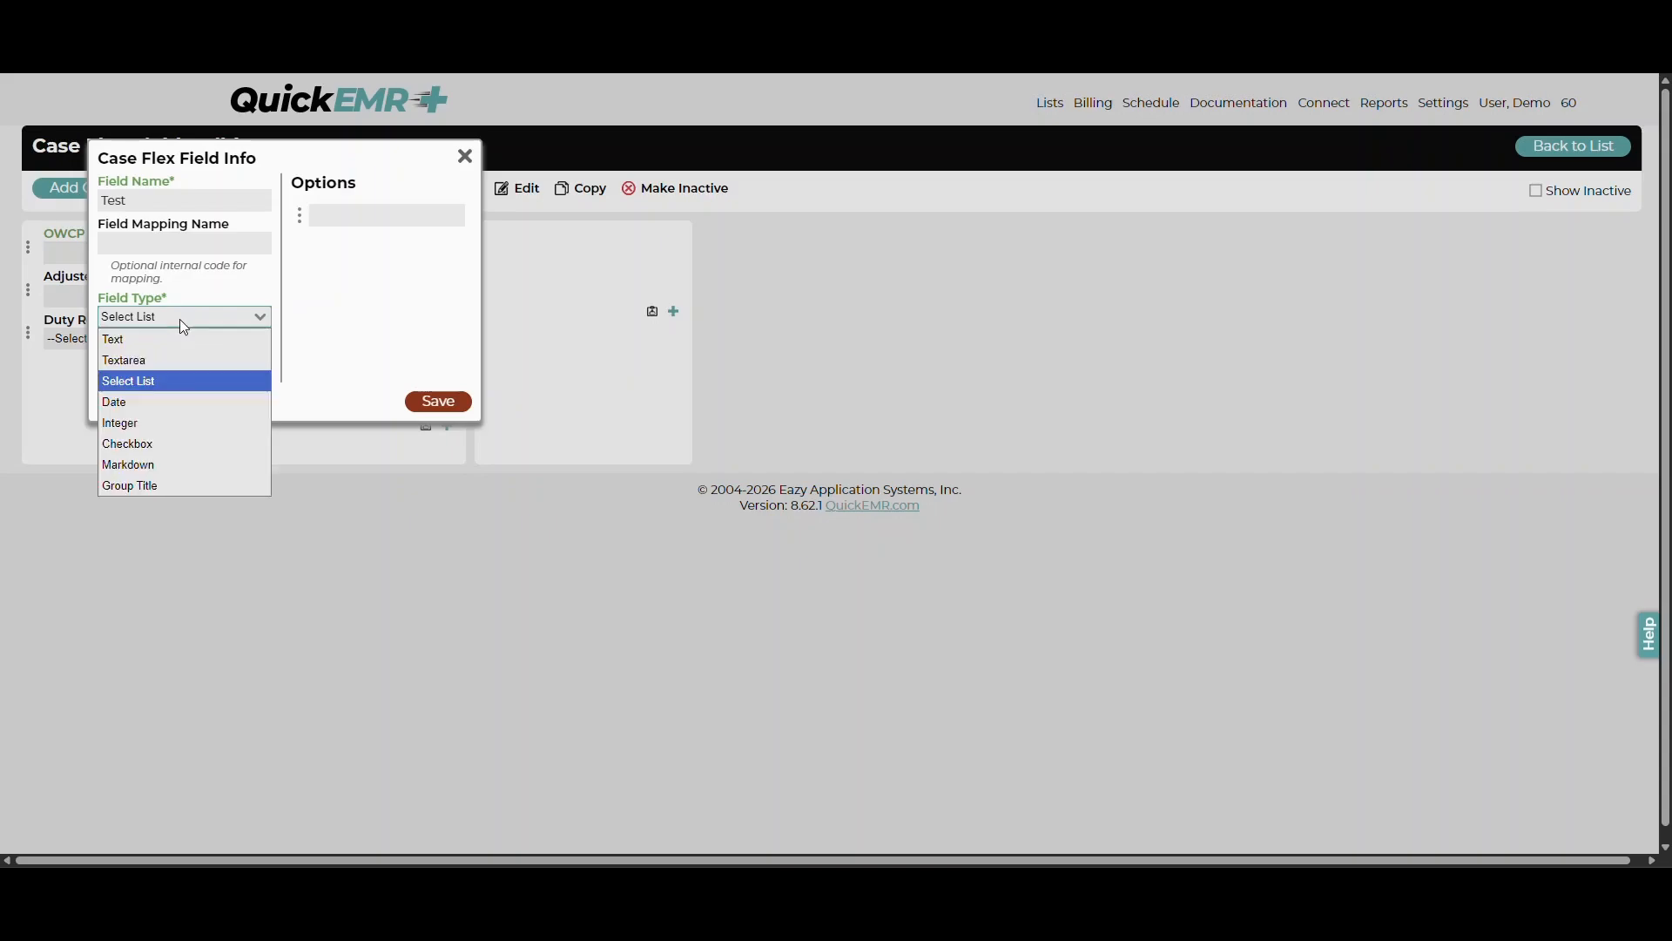
left_click(183, 347)
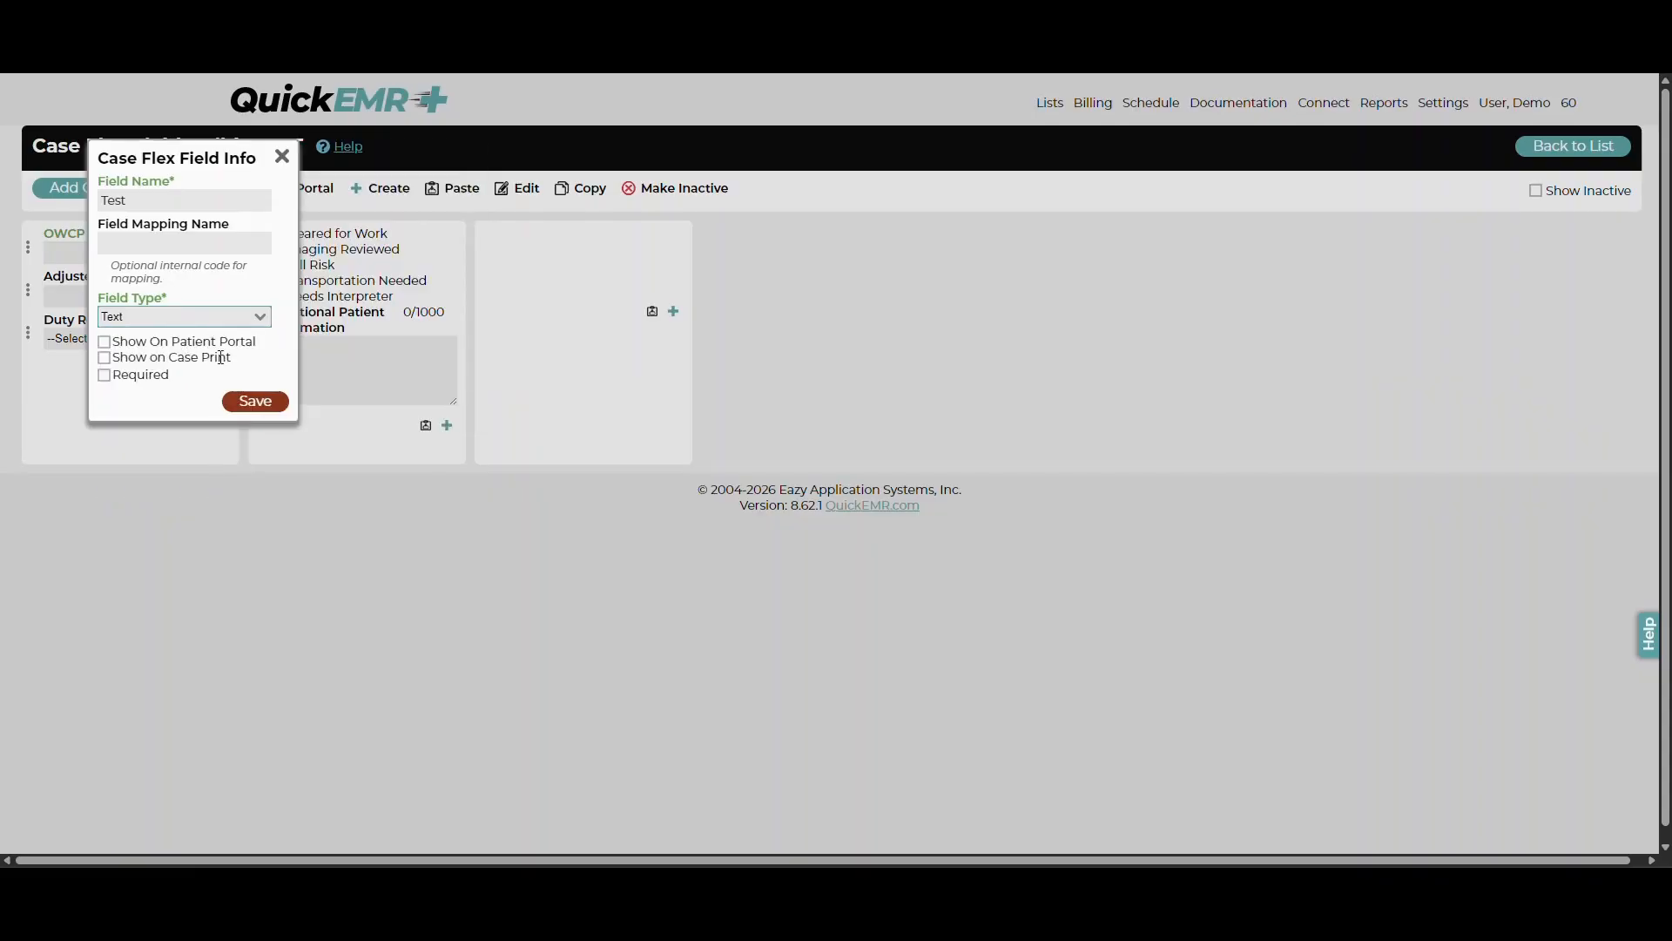
left_click(253, 402)
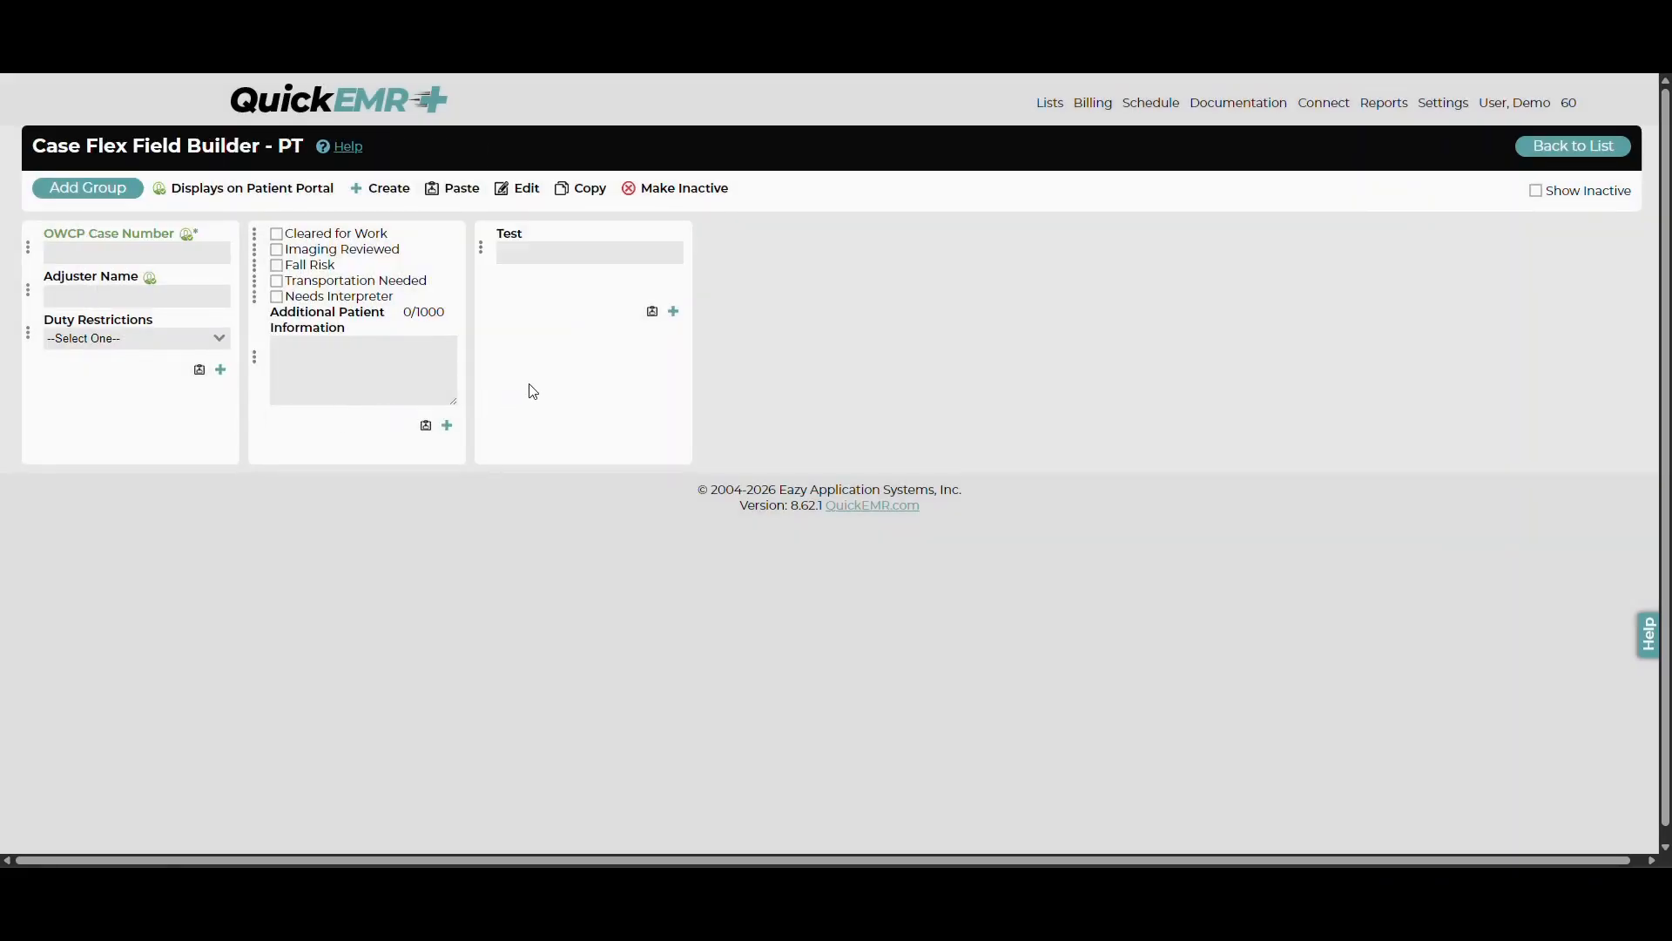
left_click(677, 313)
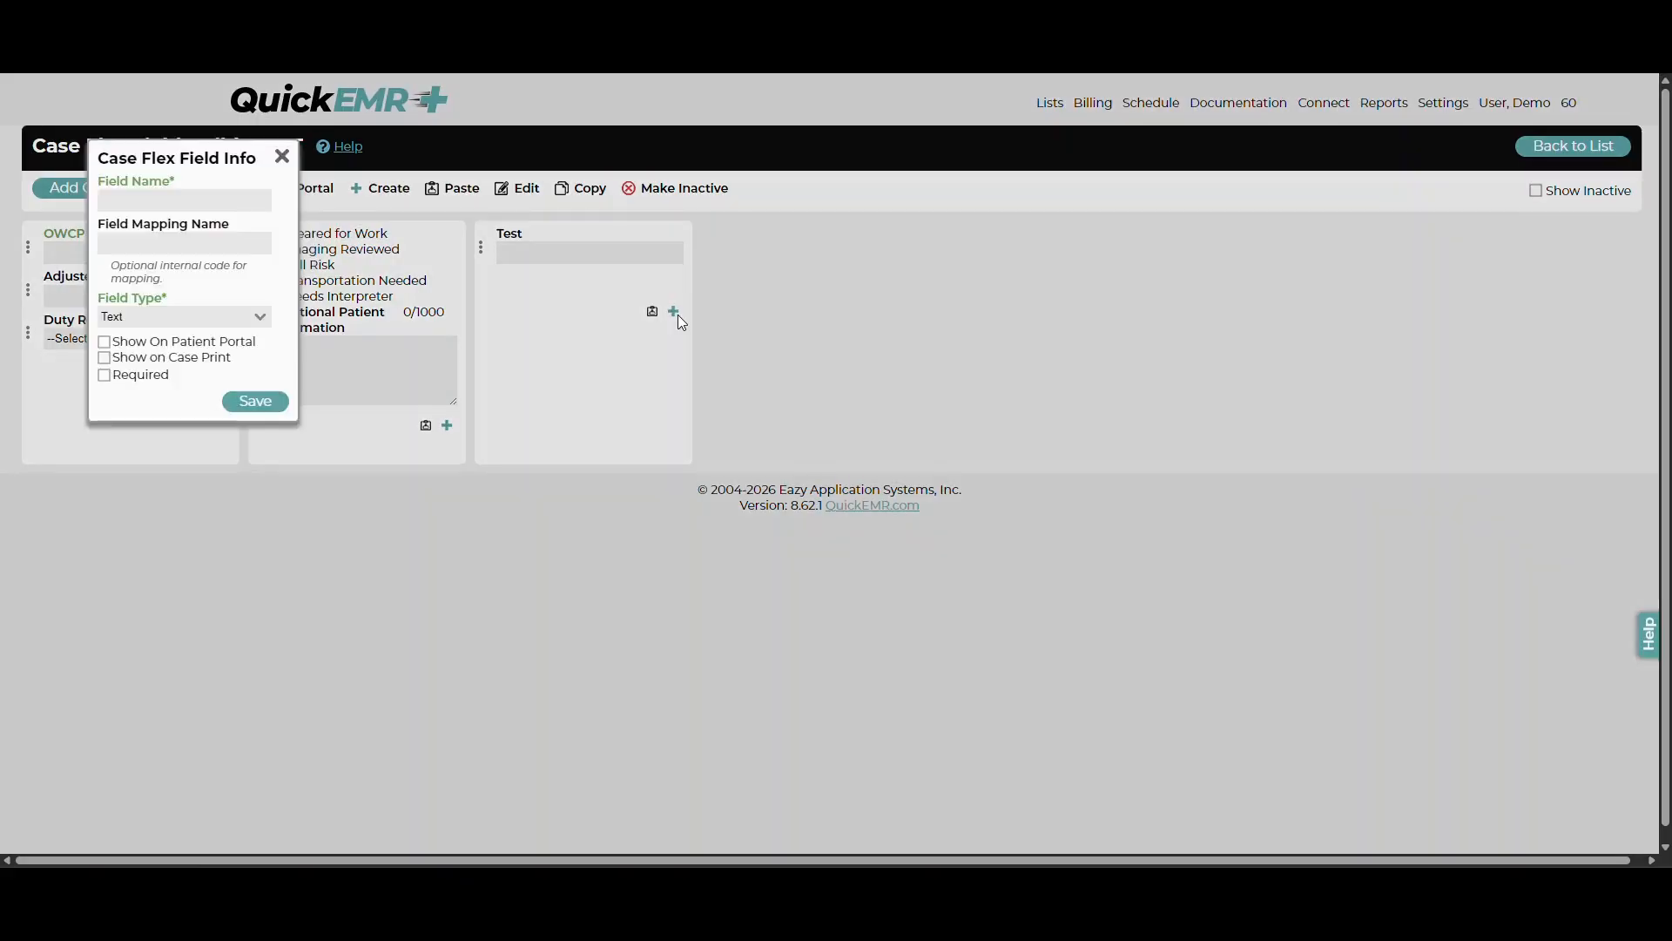
left_click(150, 317)
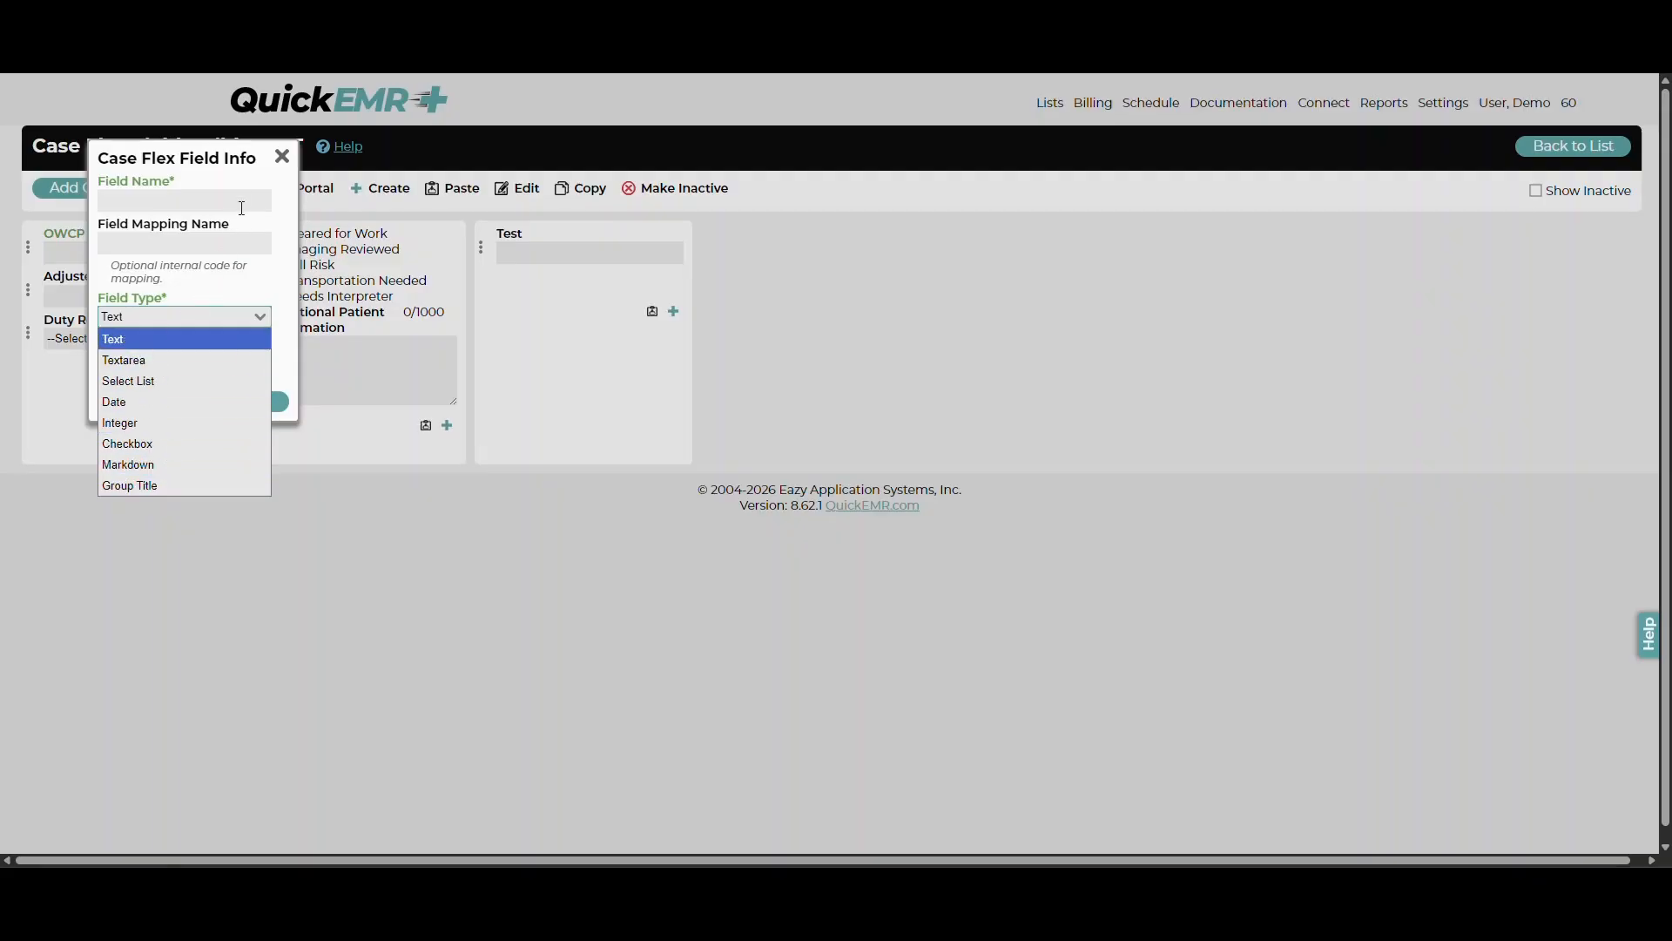
left_click(284, 169)
left_click(282, 166)
Step: Examine the actions available on the existing flex fields and the choices offered by Duty Restrictions
mouse_move(254, 261)
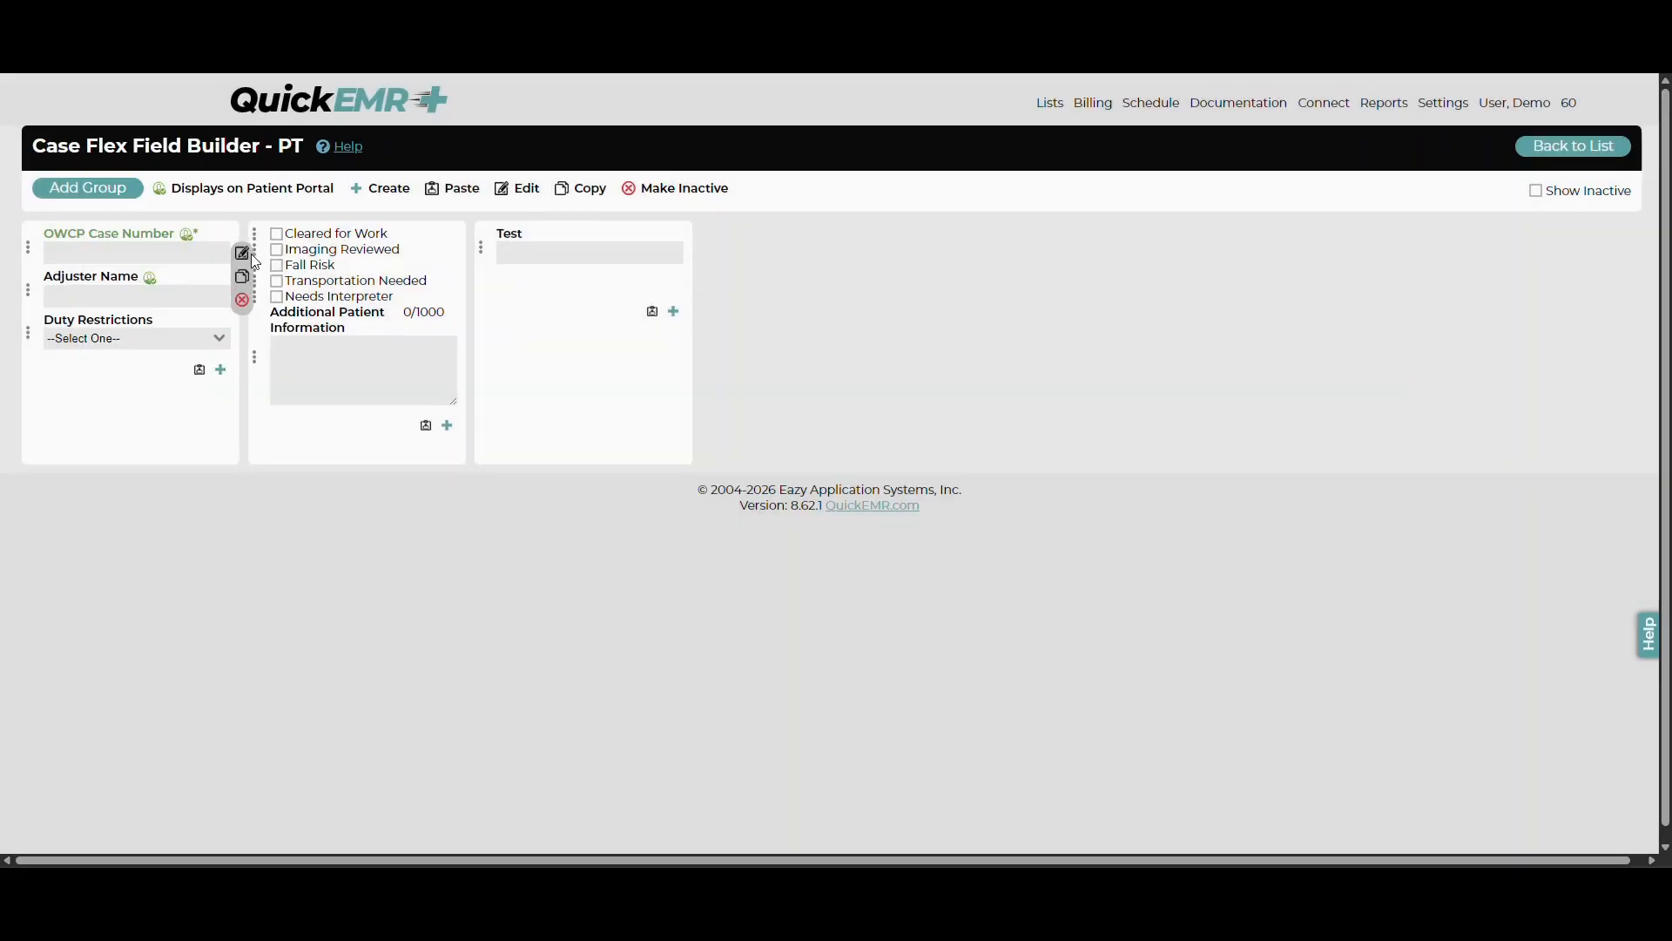
mouse_move(181, 292)
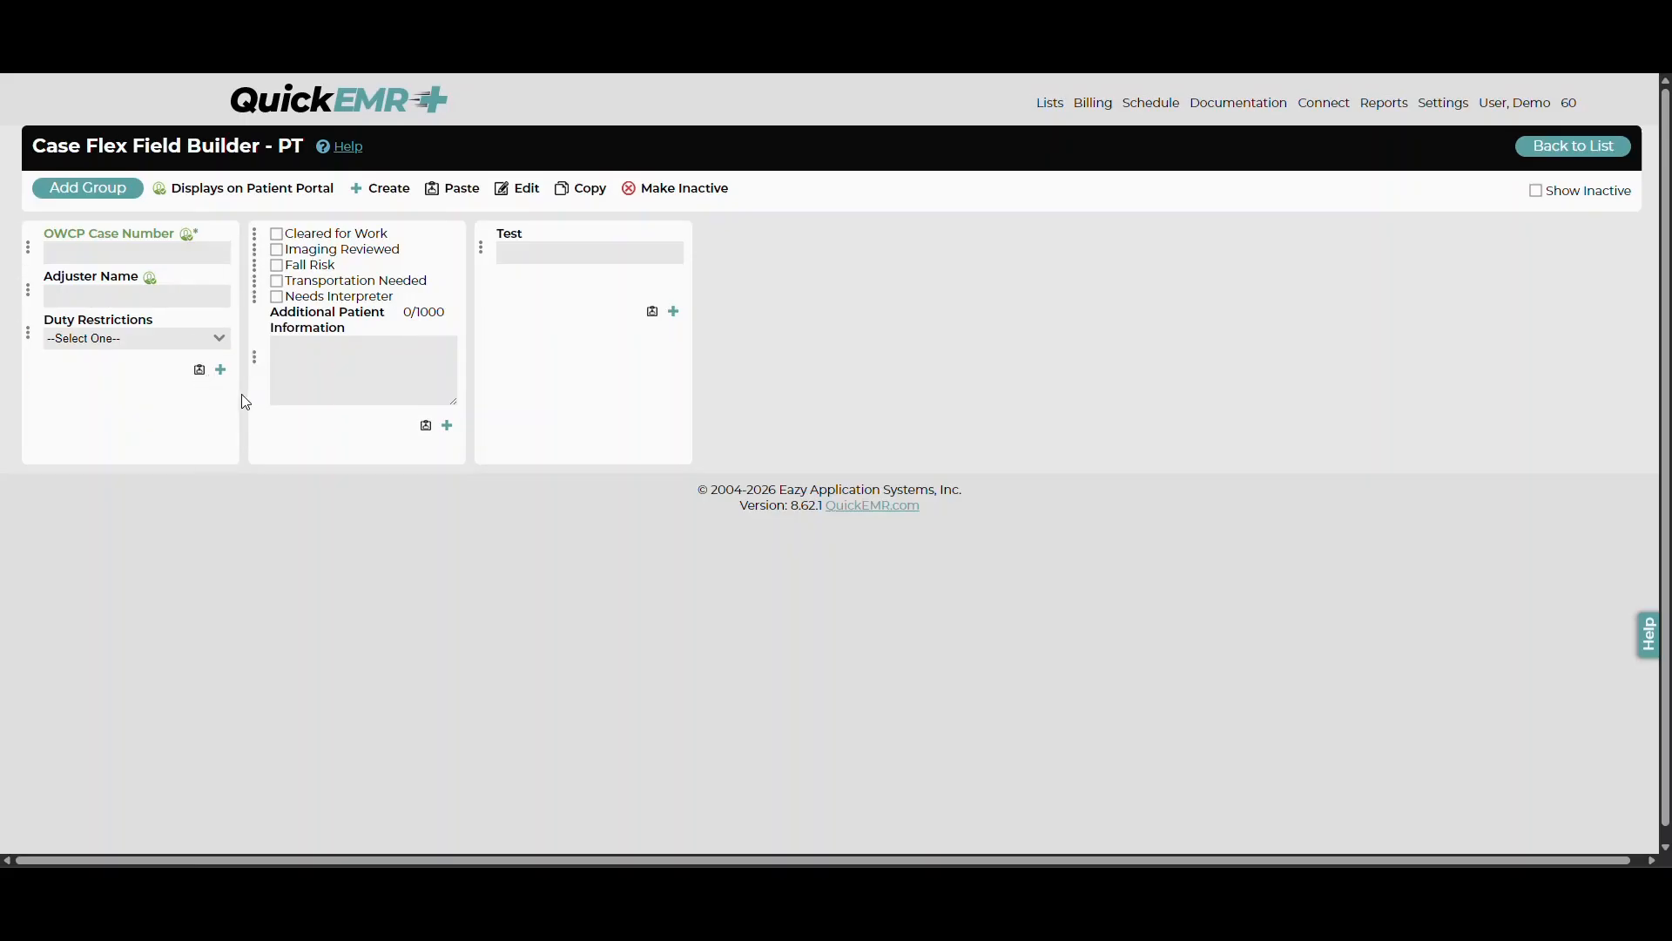
mouse_move(122, 270)
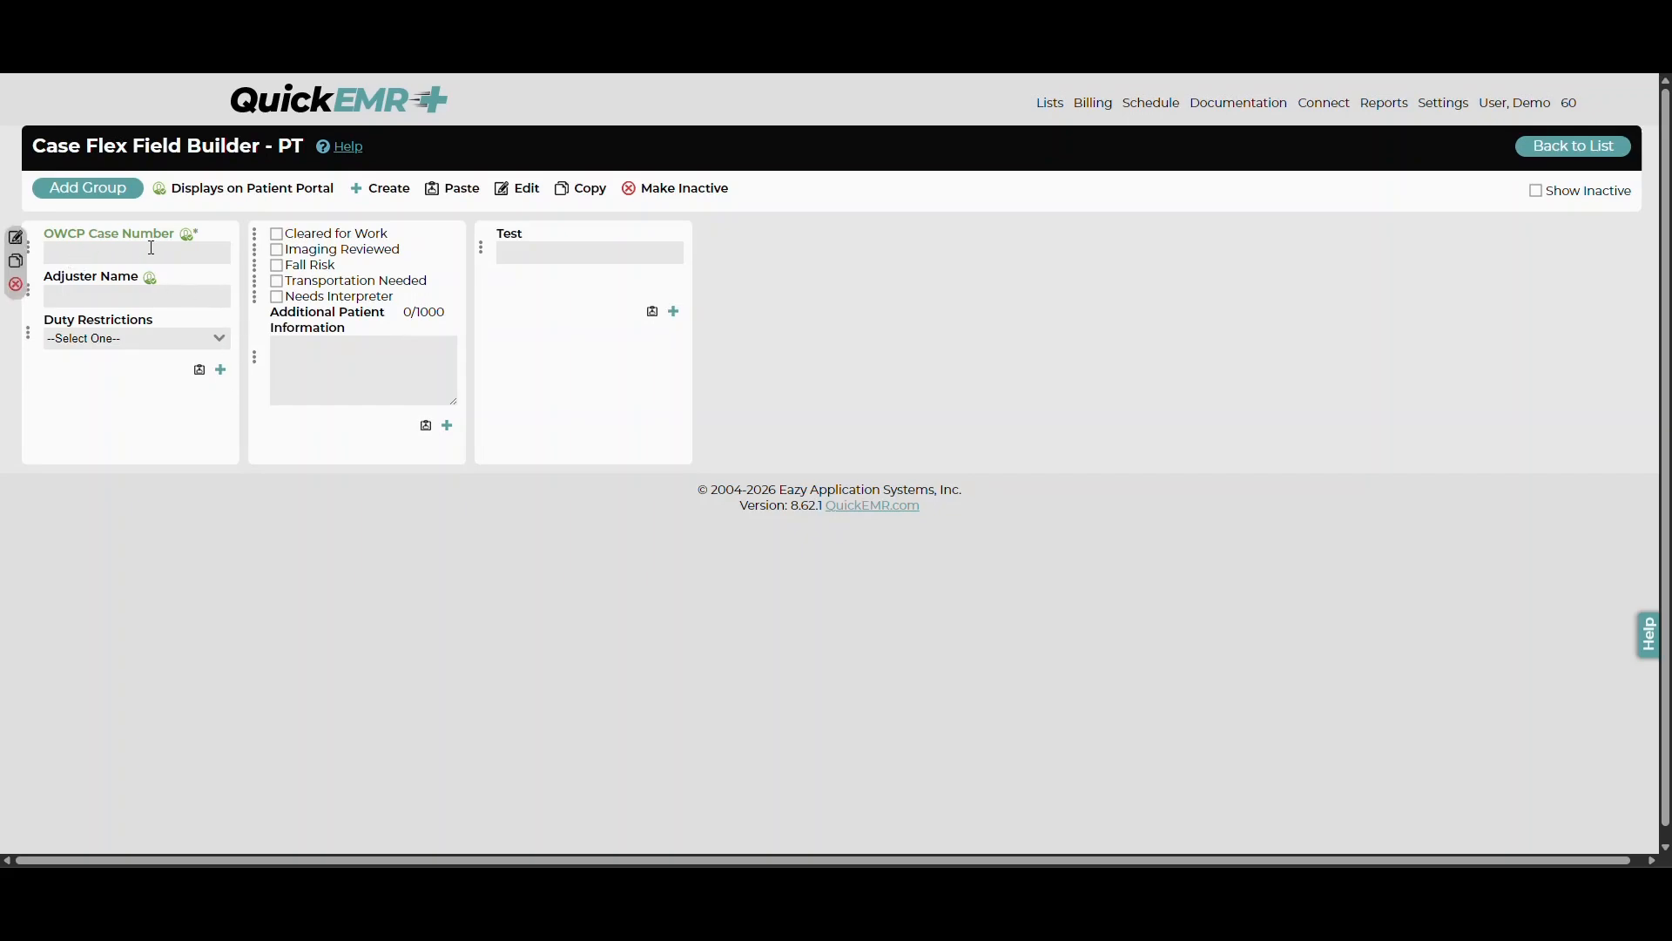
mouse_move(274, 389)
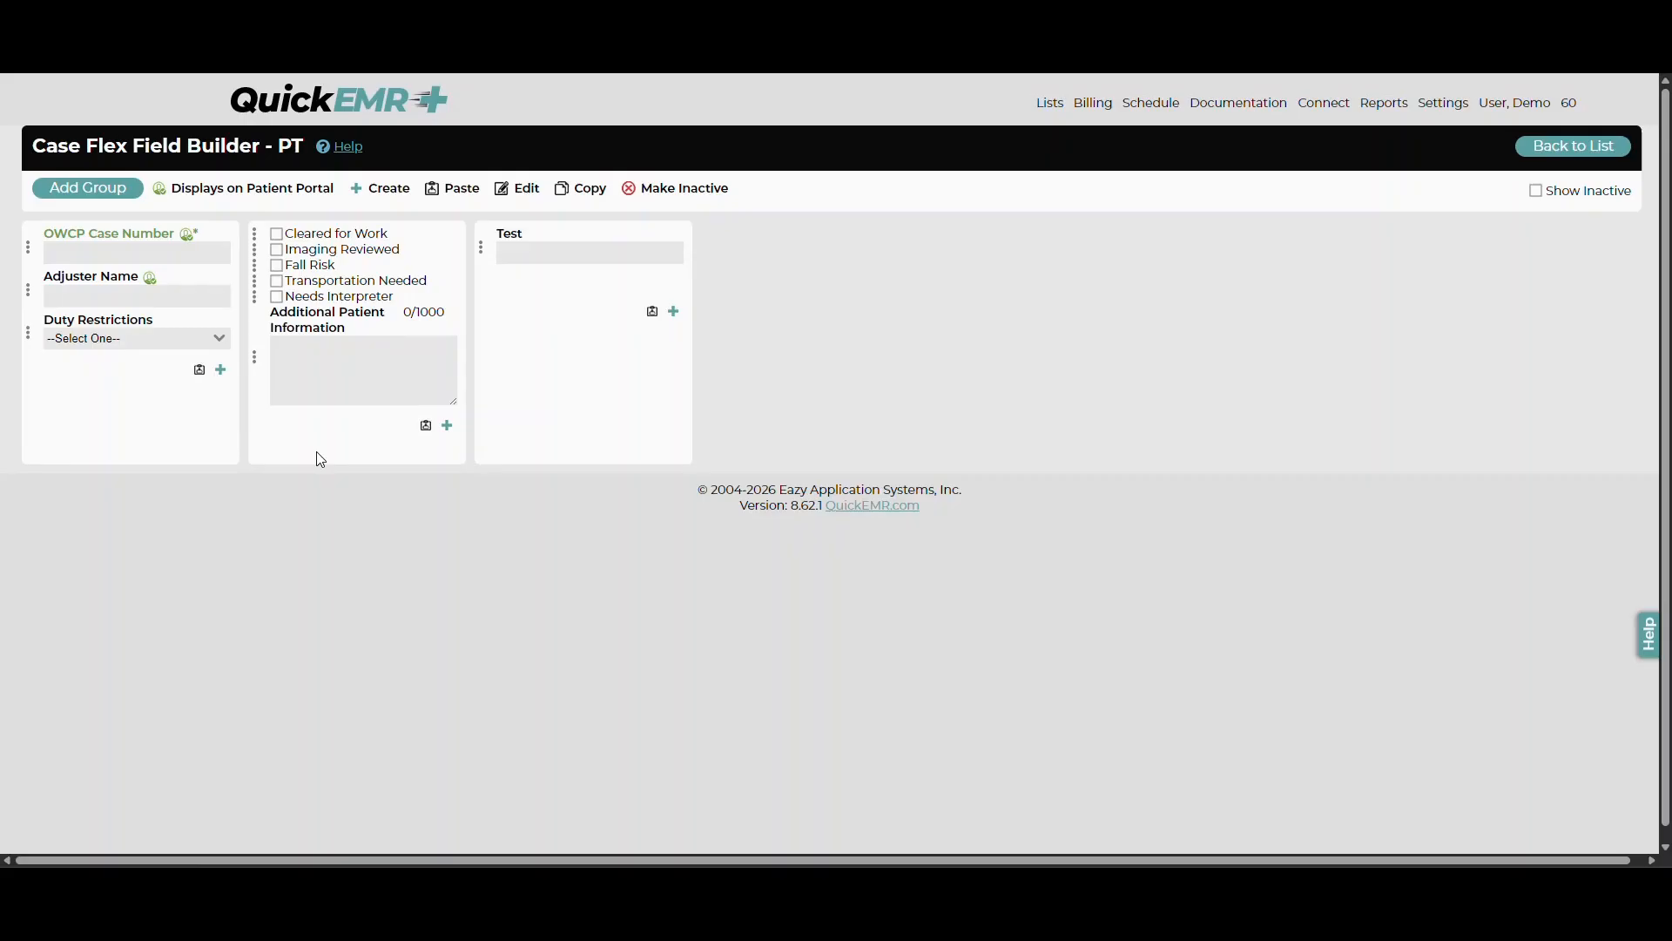
left_click(139, 338)
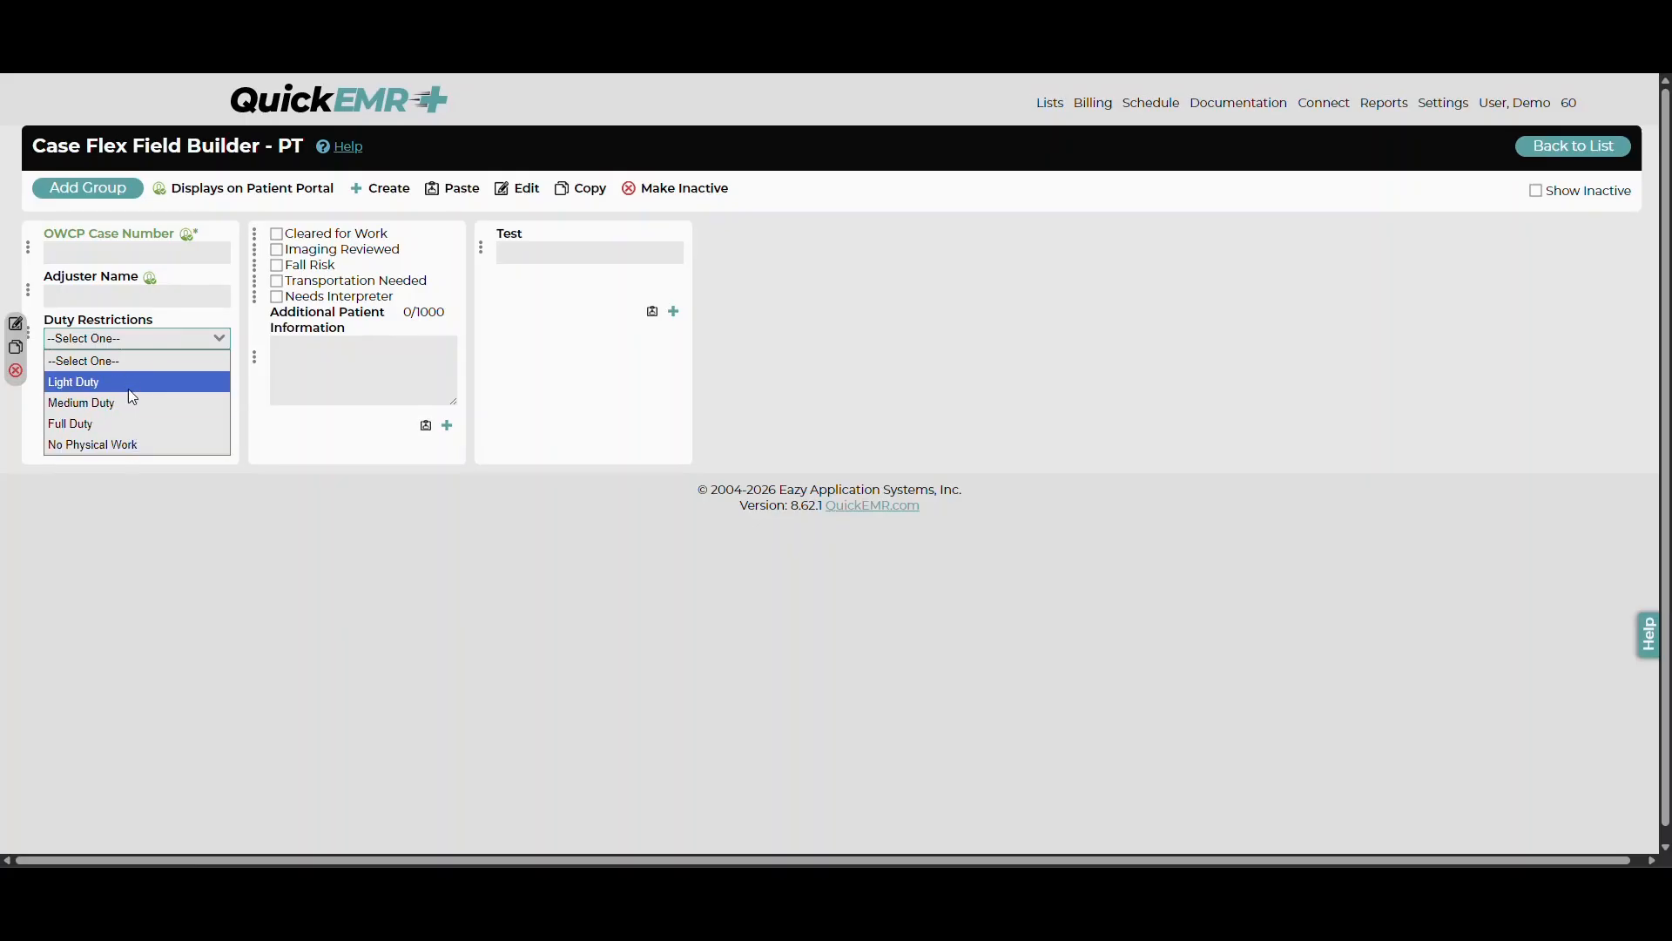
left_click(175, 498)
Step: Copy the Duty Restrictions field and paste it into the group containing the Test field
mouse_move(53, 349)
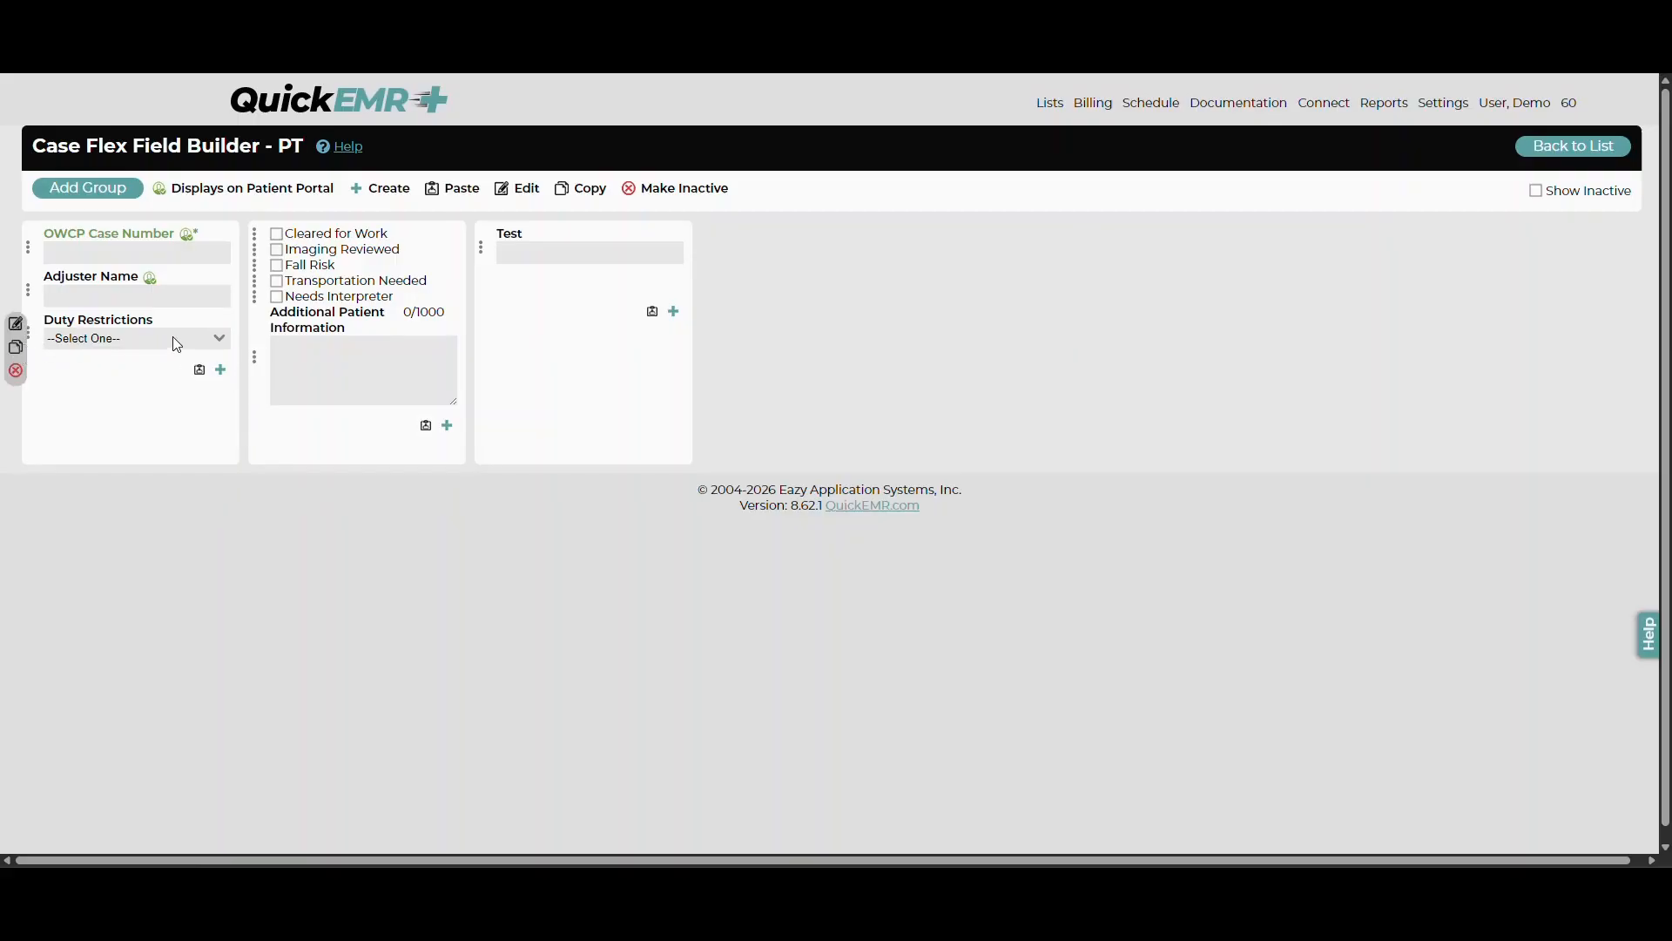
left_click(17, 349)
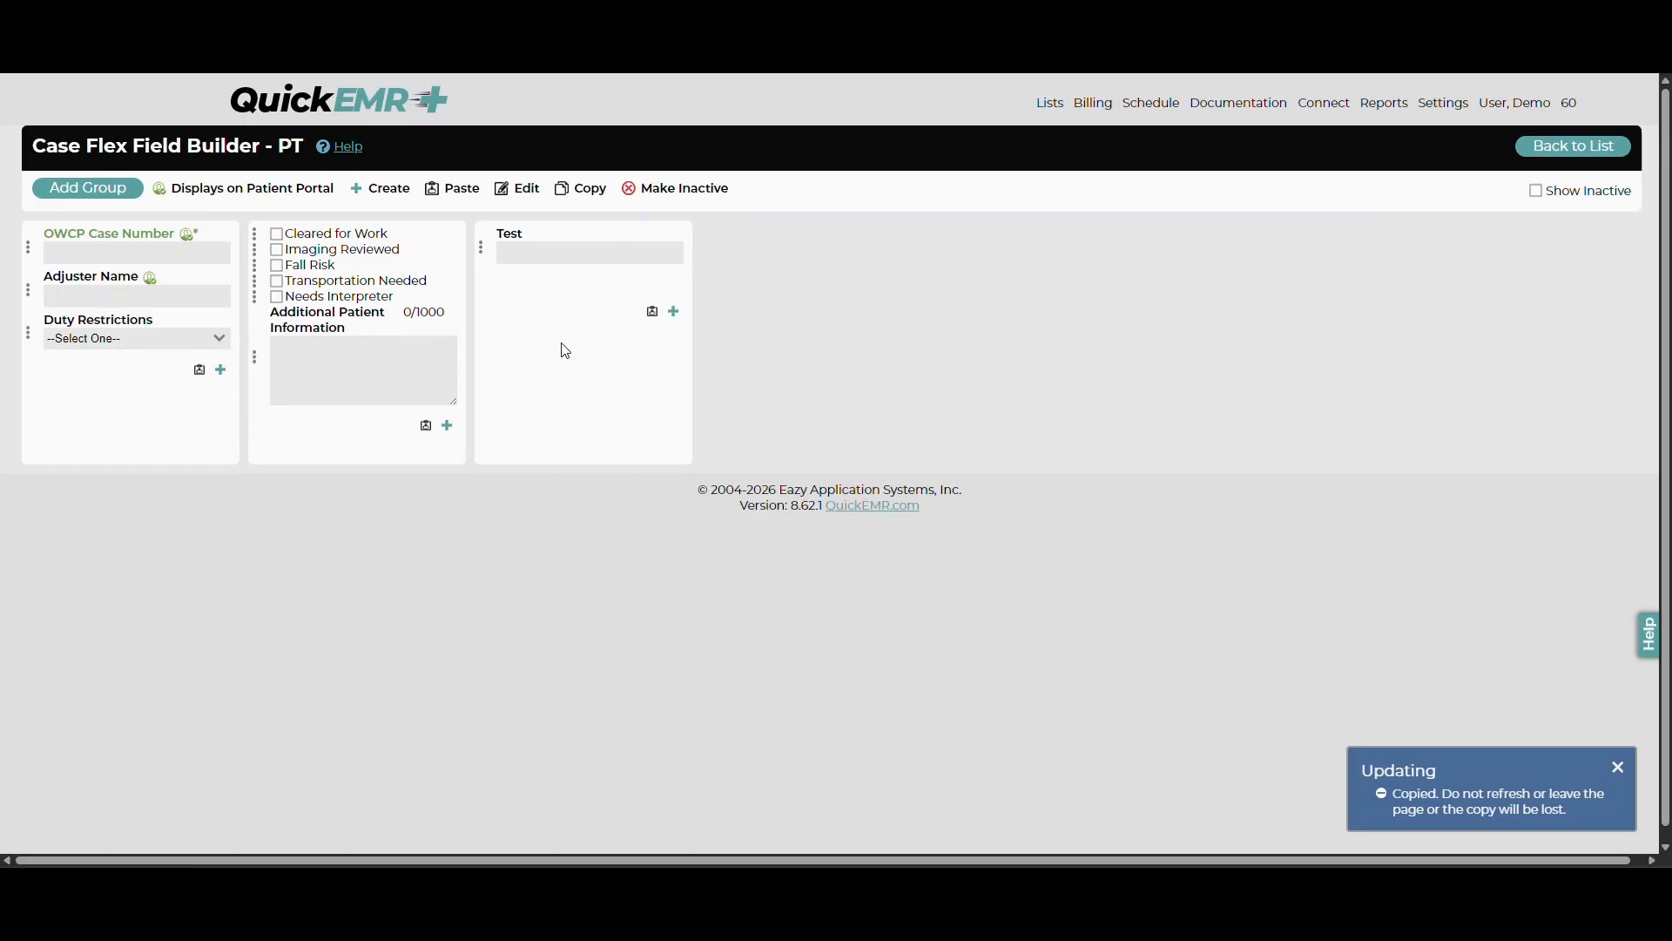
left_click(652, 312)
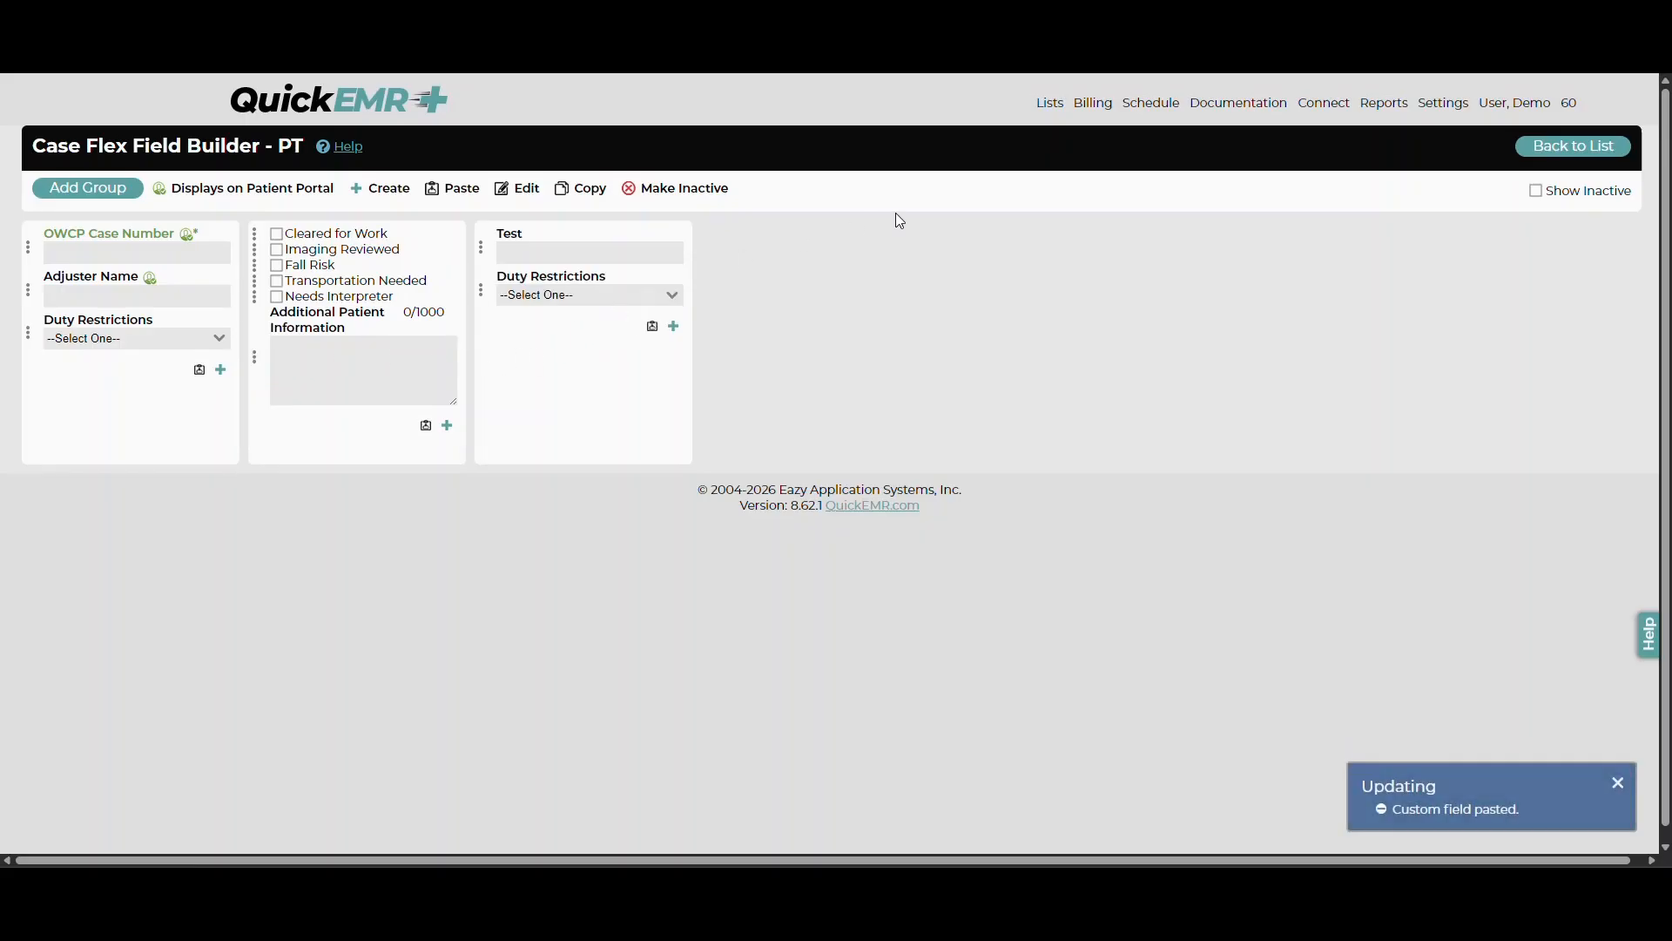
Step: Return to the Case Flex Fields list, copy the PT template and paste it onto the OT-Pediatric patient type
mouse_move(1444, 103)
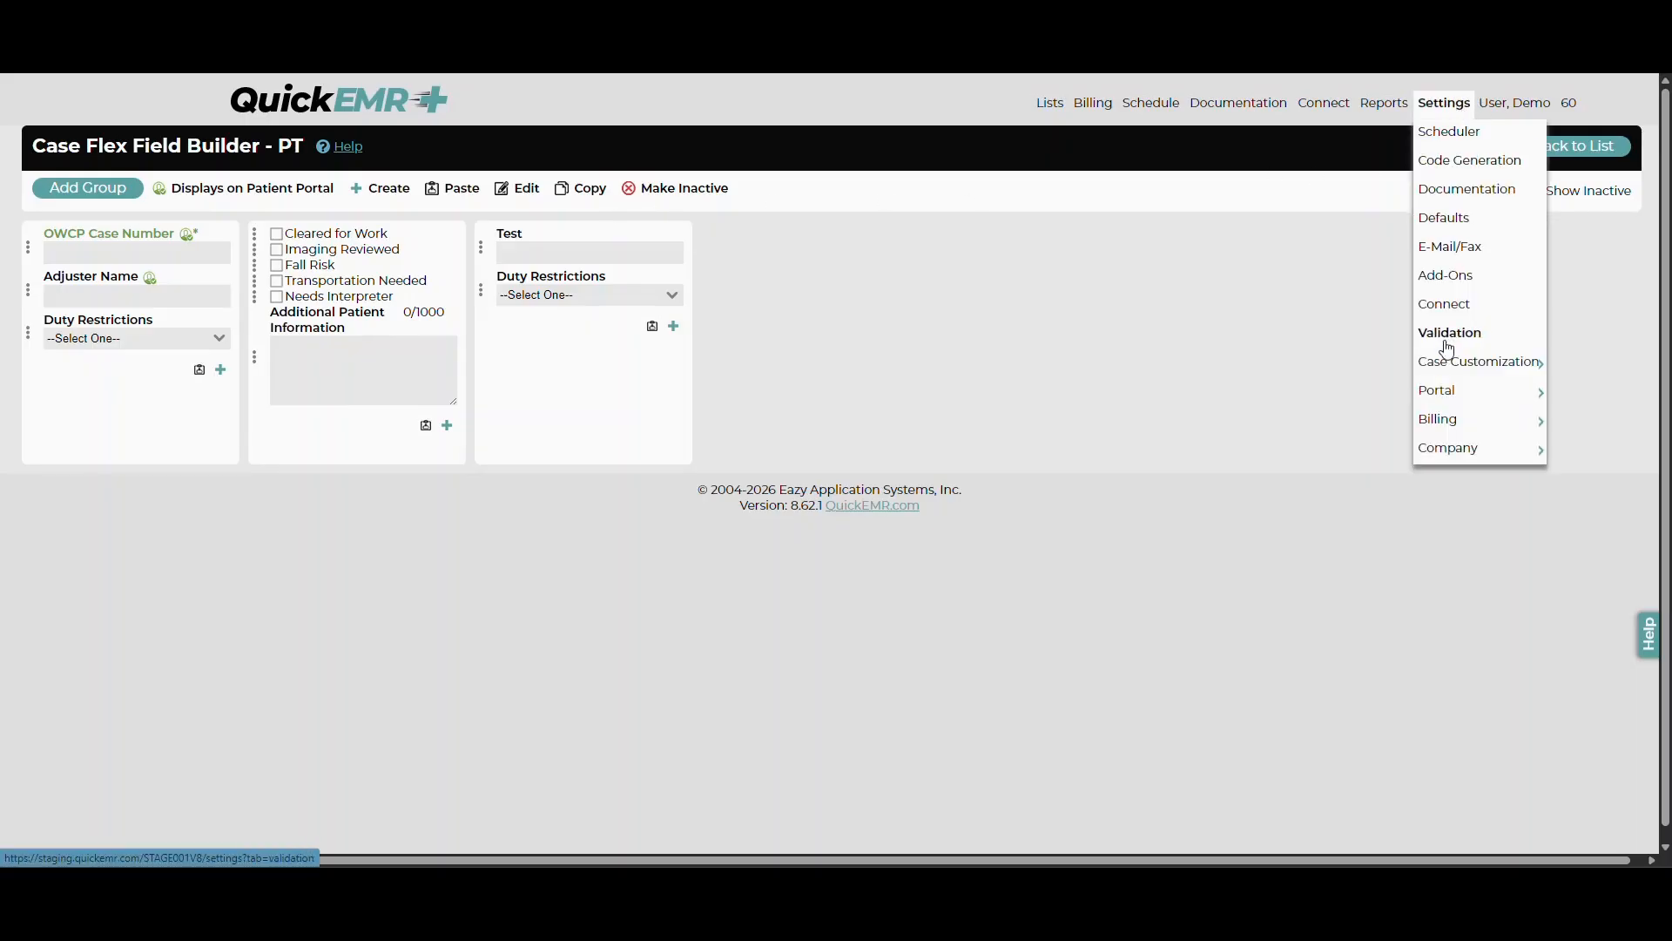
mouse_move(1422, 362)
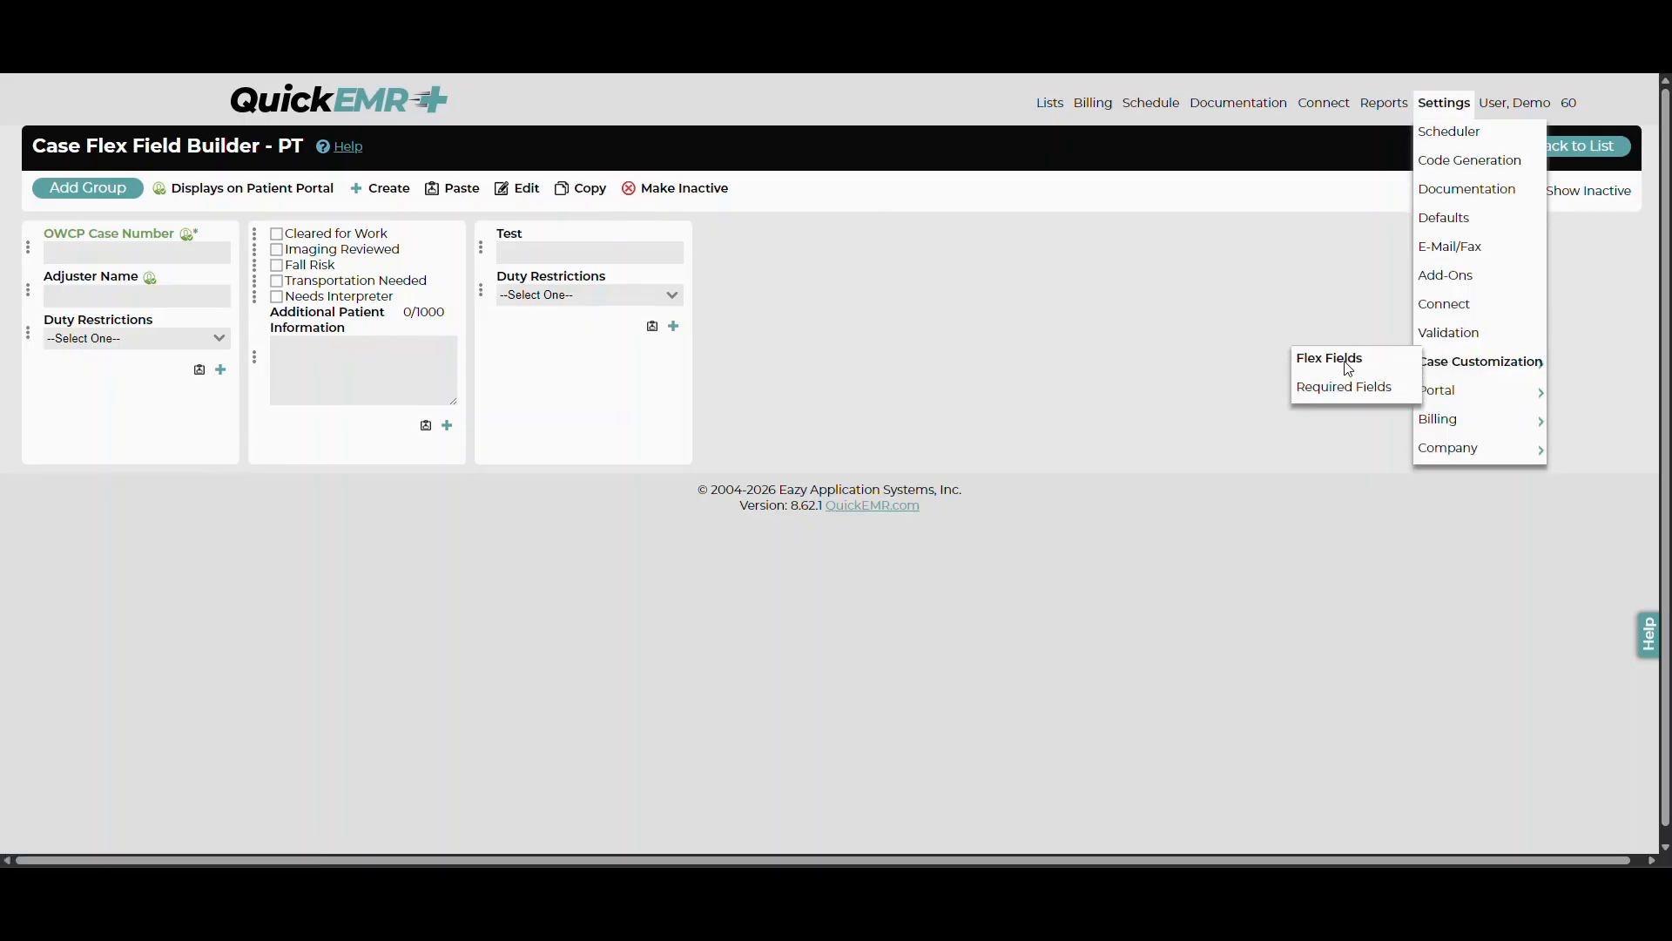
left_click(1302, 370)
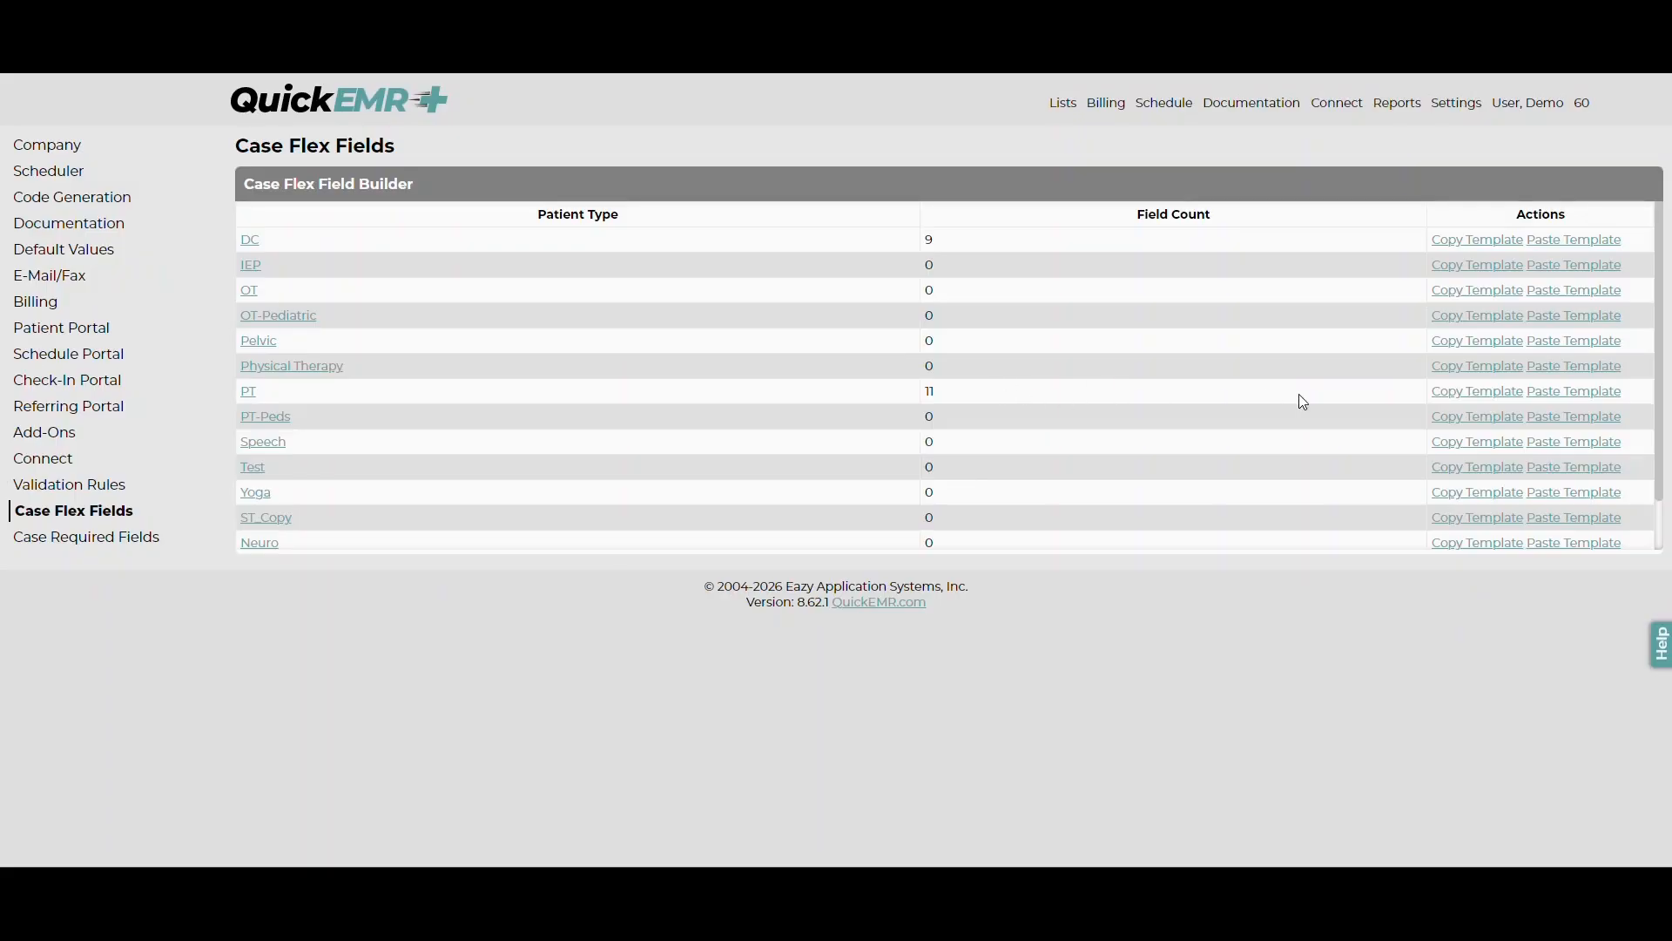
left_click(1462, 396)
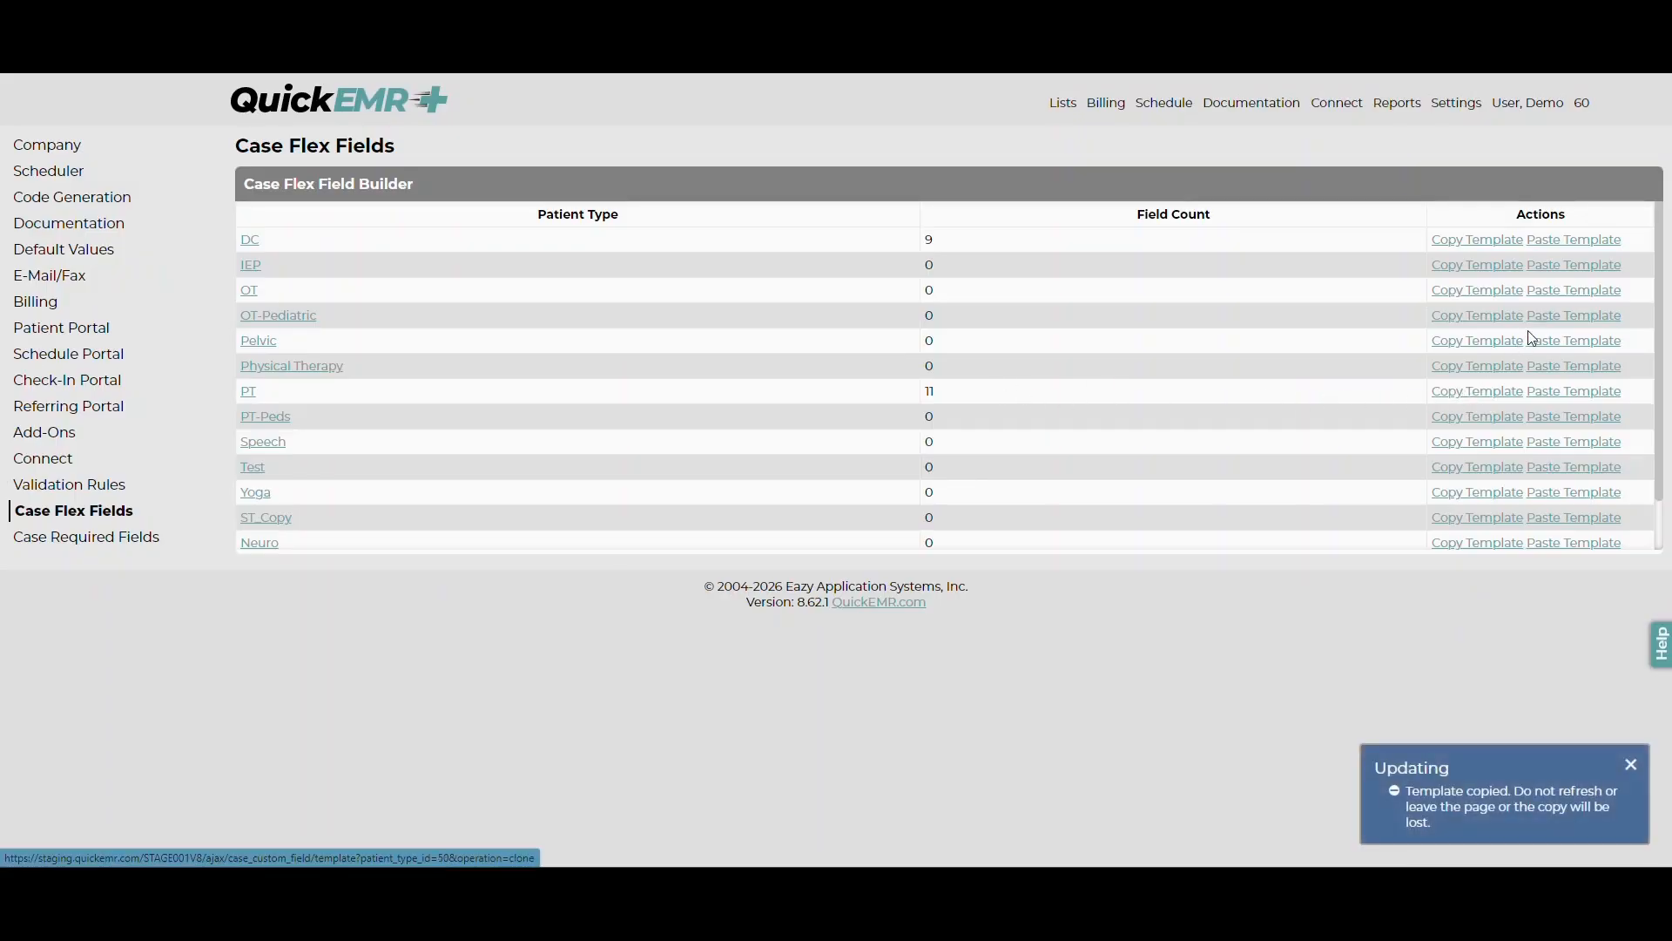
left_click(1556, 321)
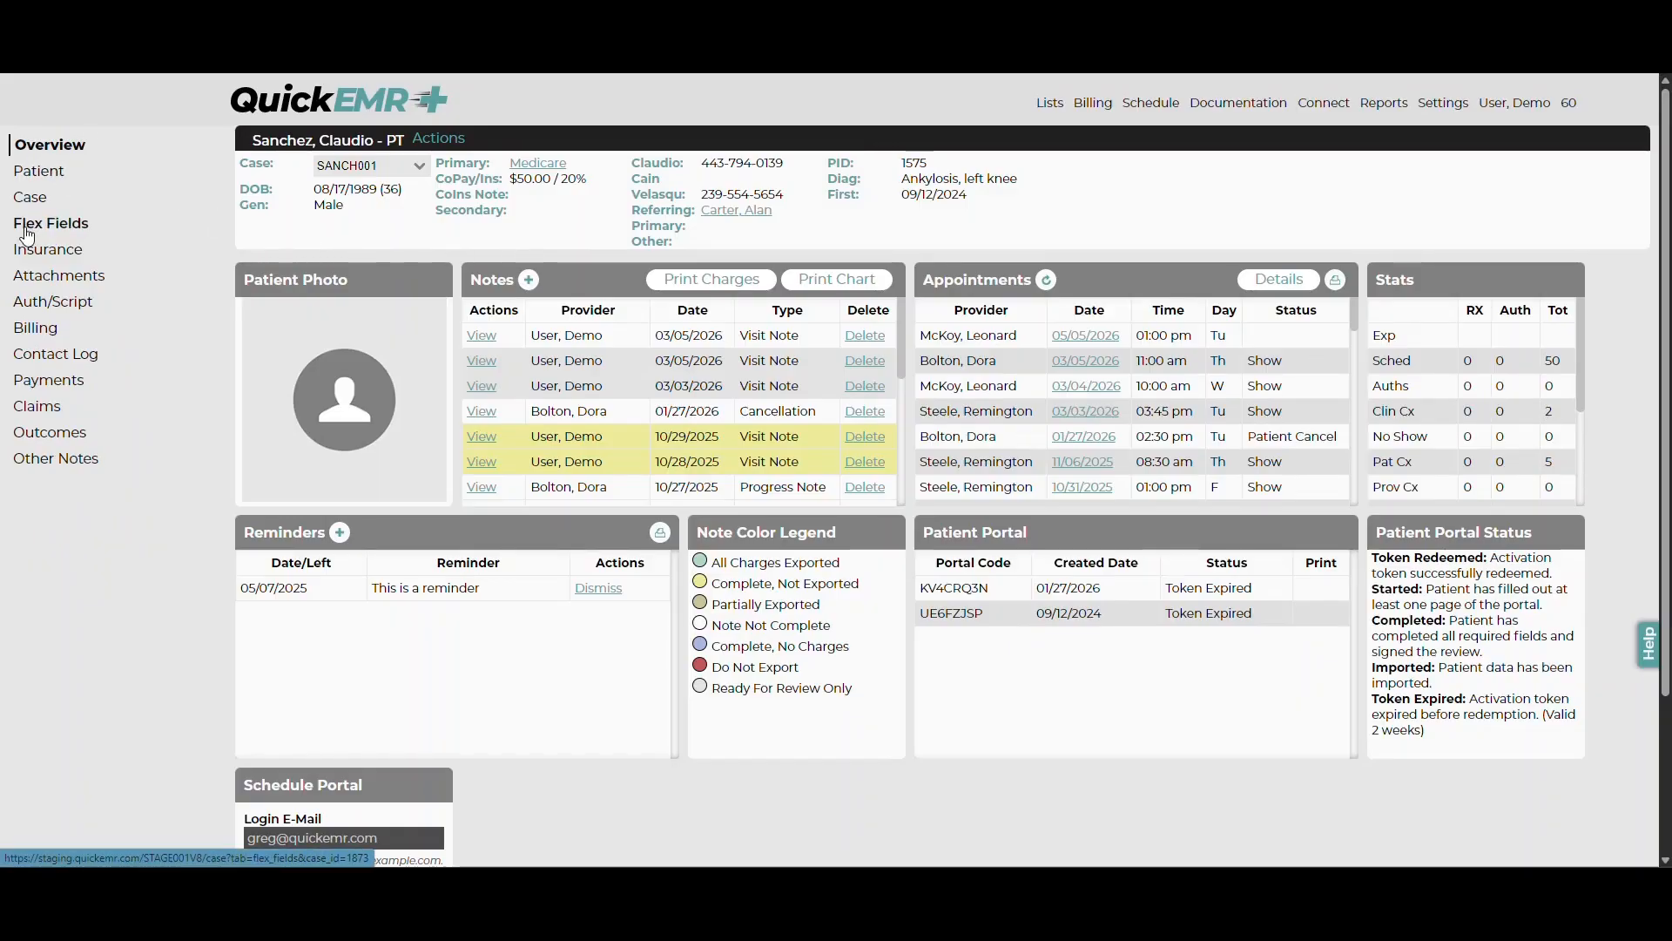
Step: Open the patient case's Flex Fields page again to review the fields and the case actions
left_click(56, 234)
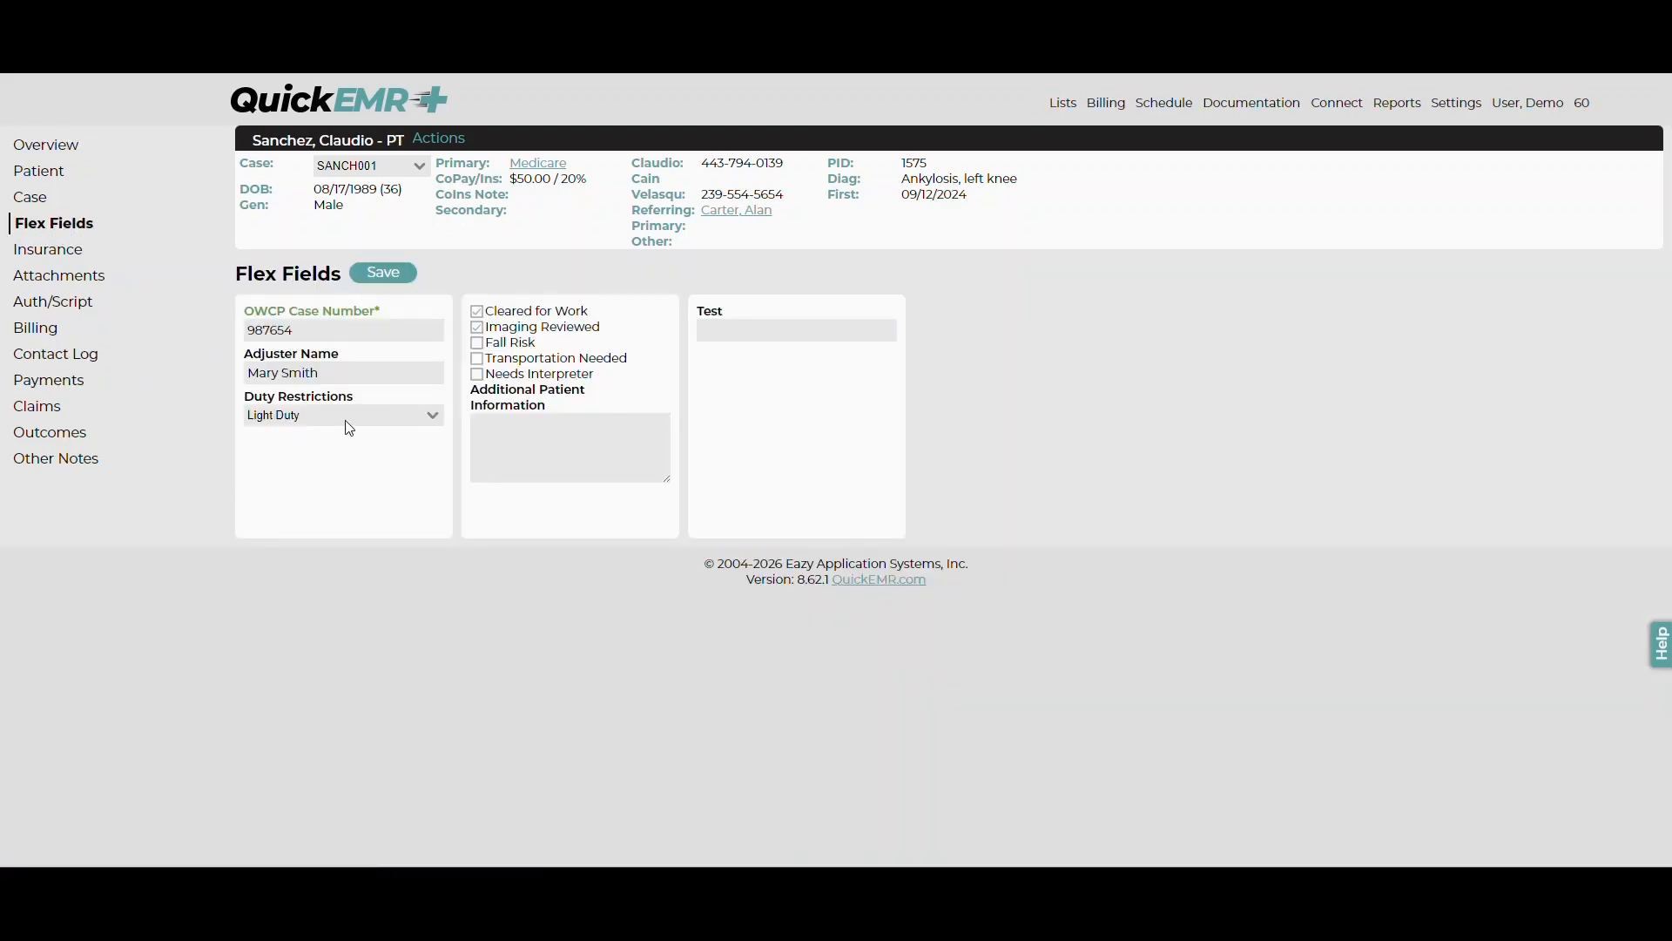
left_click(586, 467)
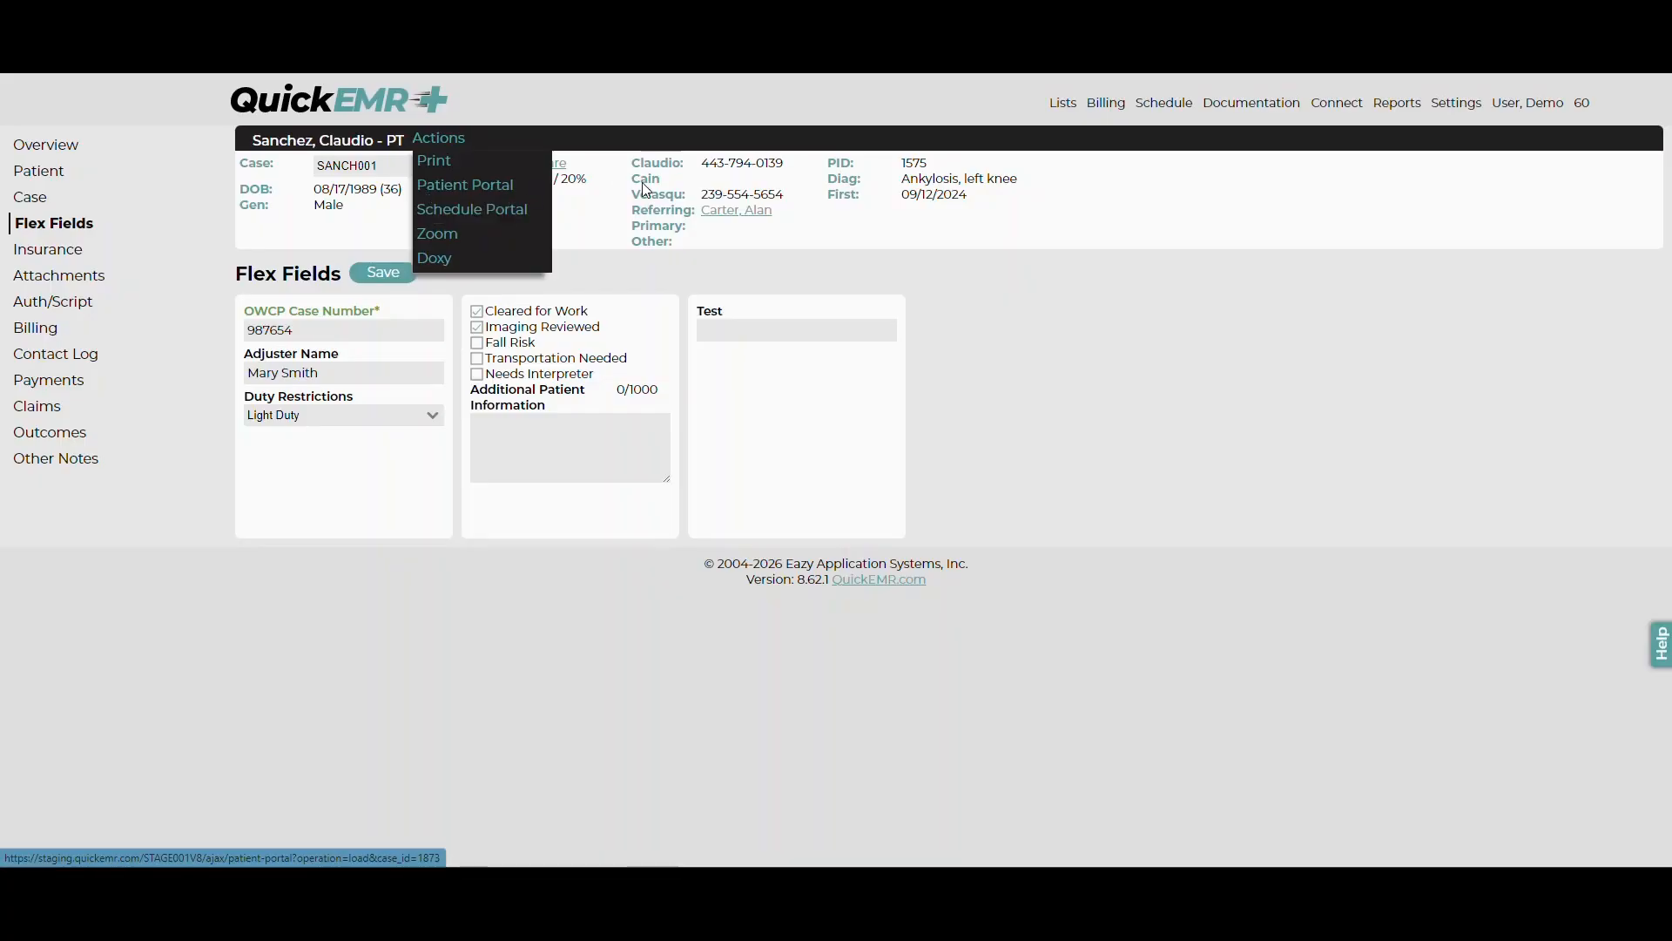
Step: Run the Case List report with flex fields included and review the flex field columns through Needs Interpreter
mouse_move(1252, 104)
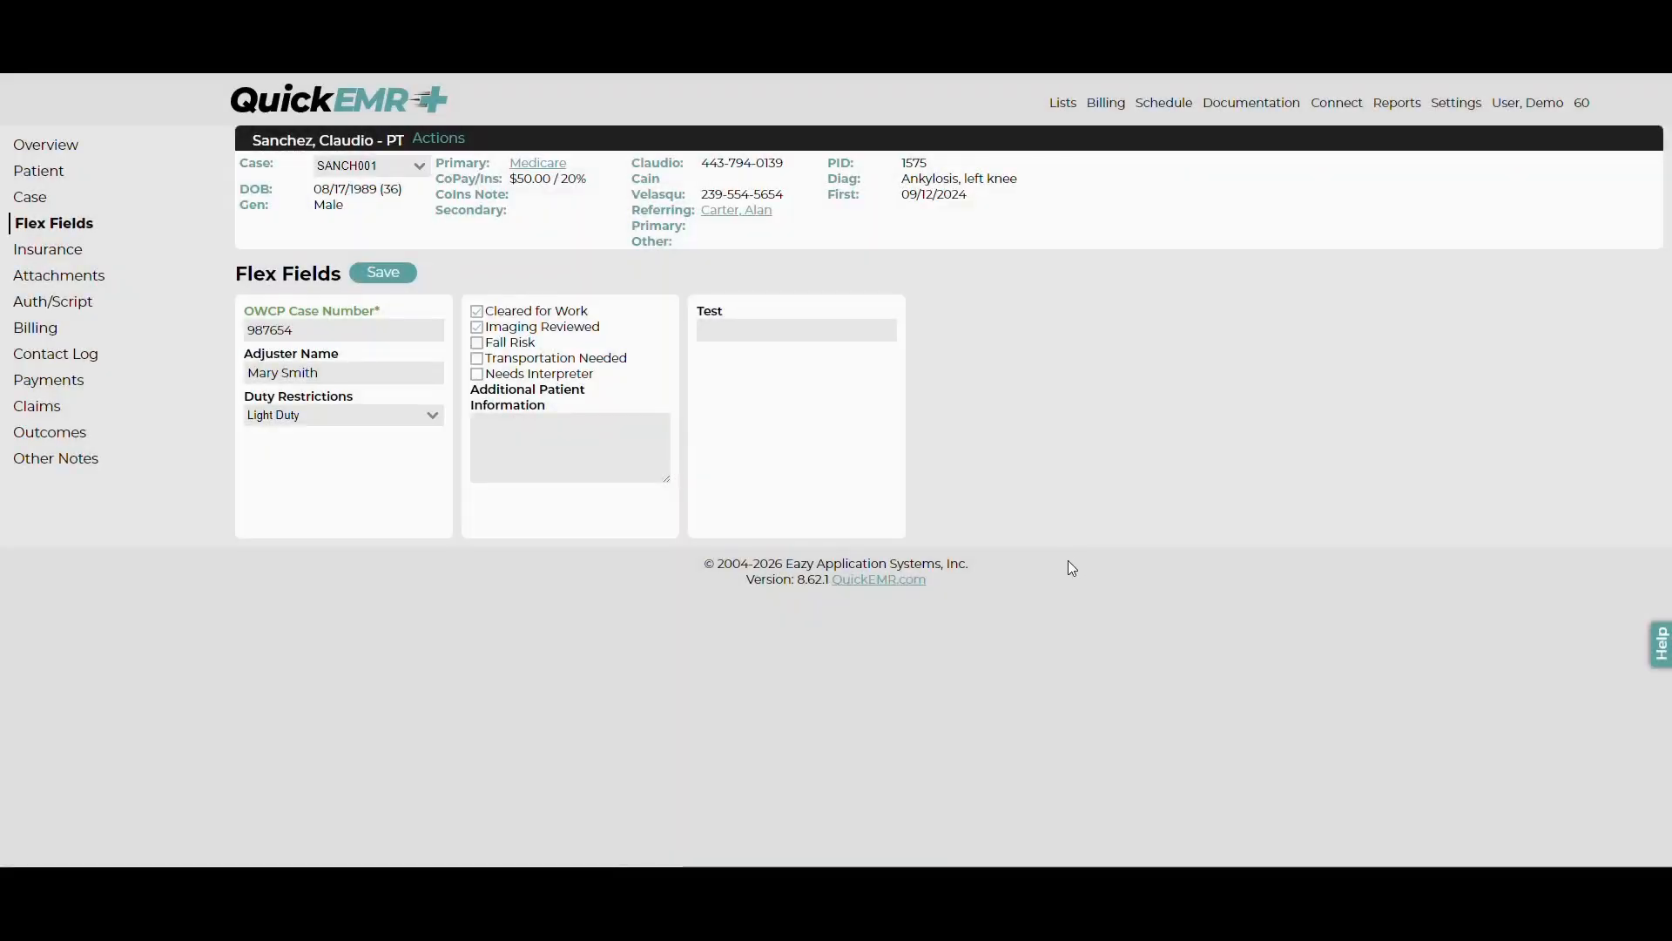
mouse_move(1398, 102)
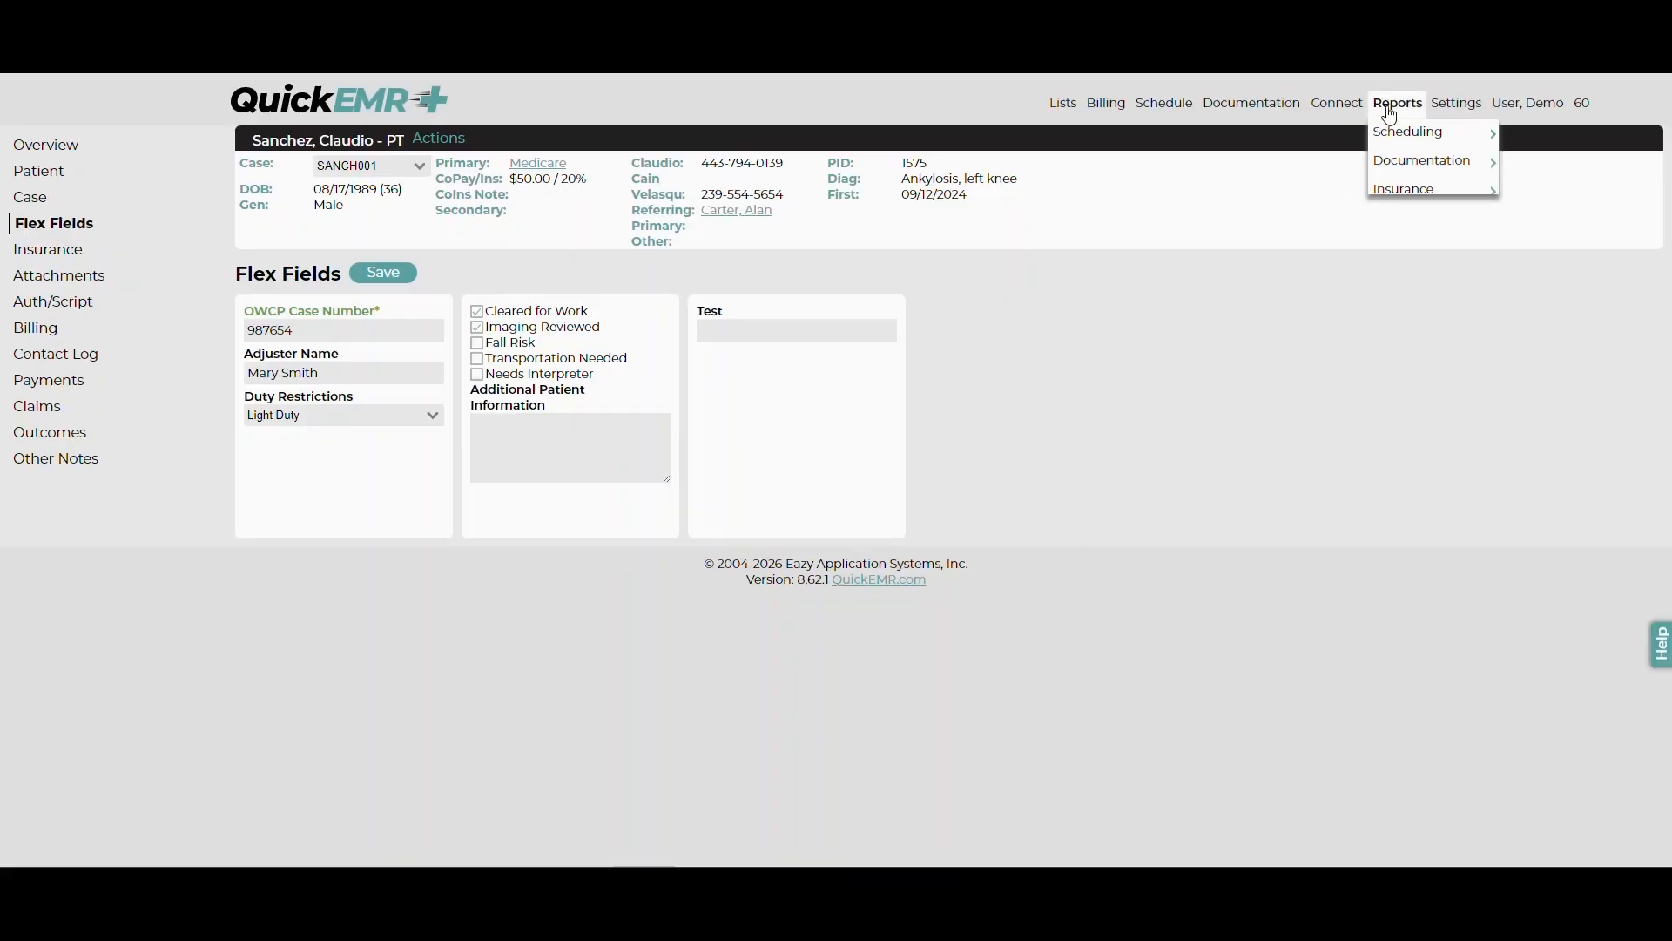
mouse_move(1428, 131)
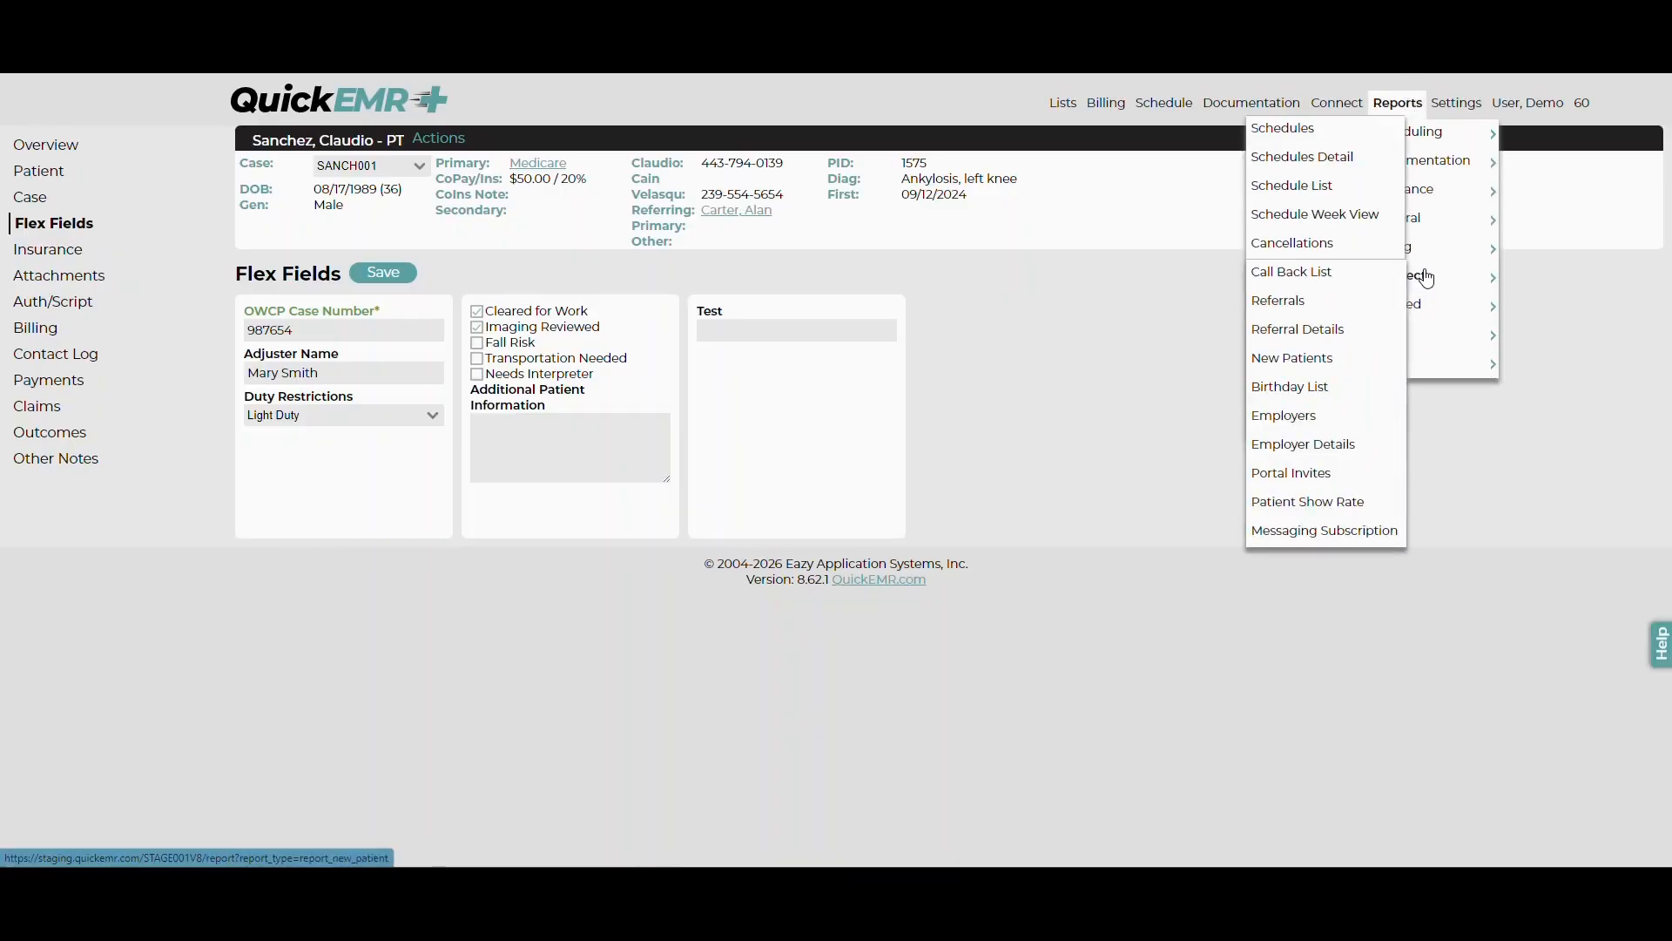
mouse_move(1434, 246)
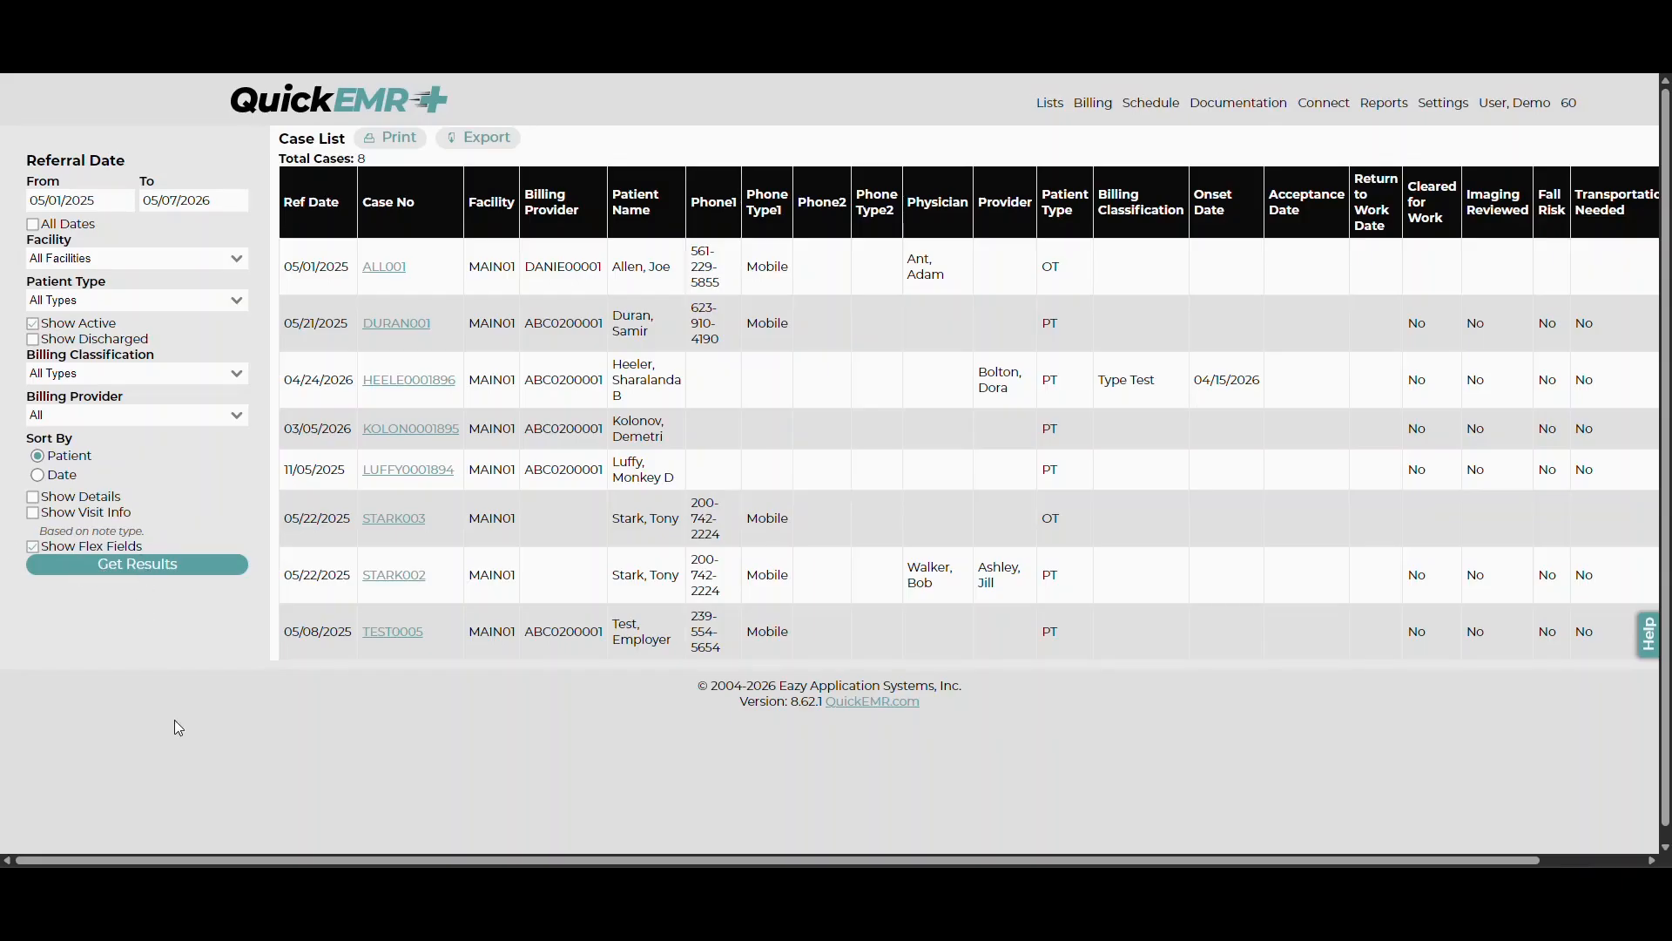
left_click_drag(294, 864, 437, 862)
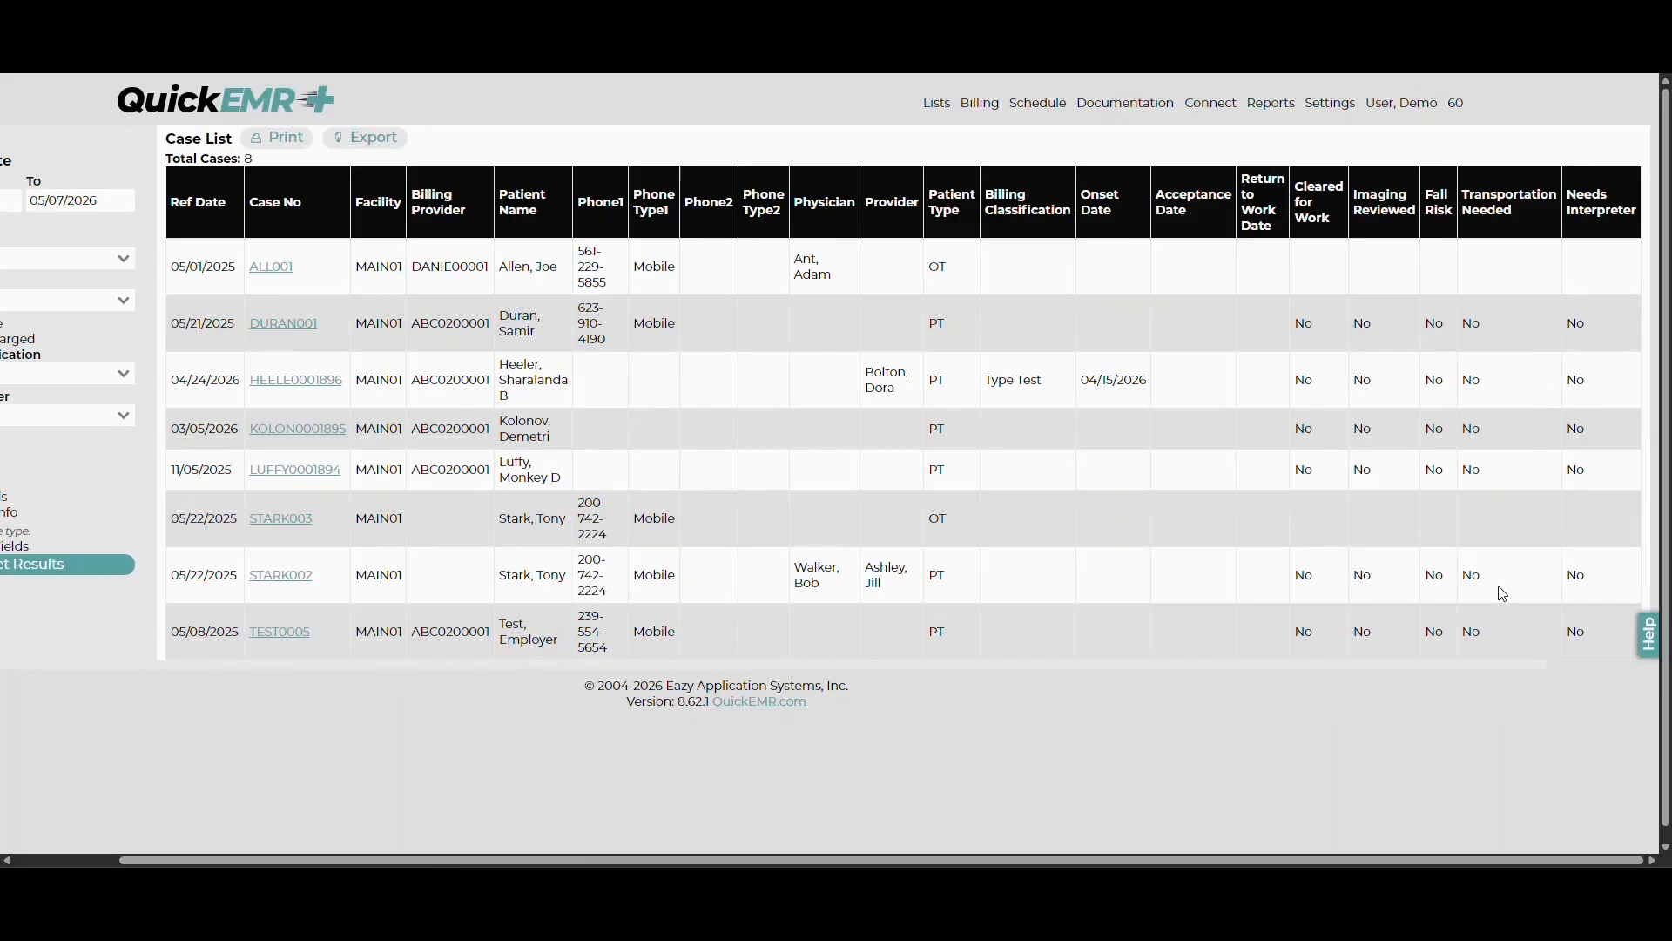
Step: In the PT Case Flex Field Builder, show inactive fields and restore "oops, this was deleted" between Adjuster Name and Duty Restrictions in the first active group
mouse_move(1330, 102)
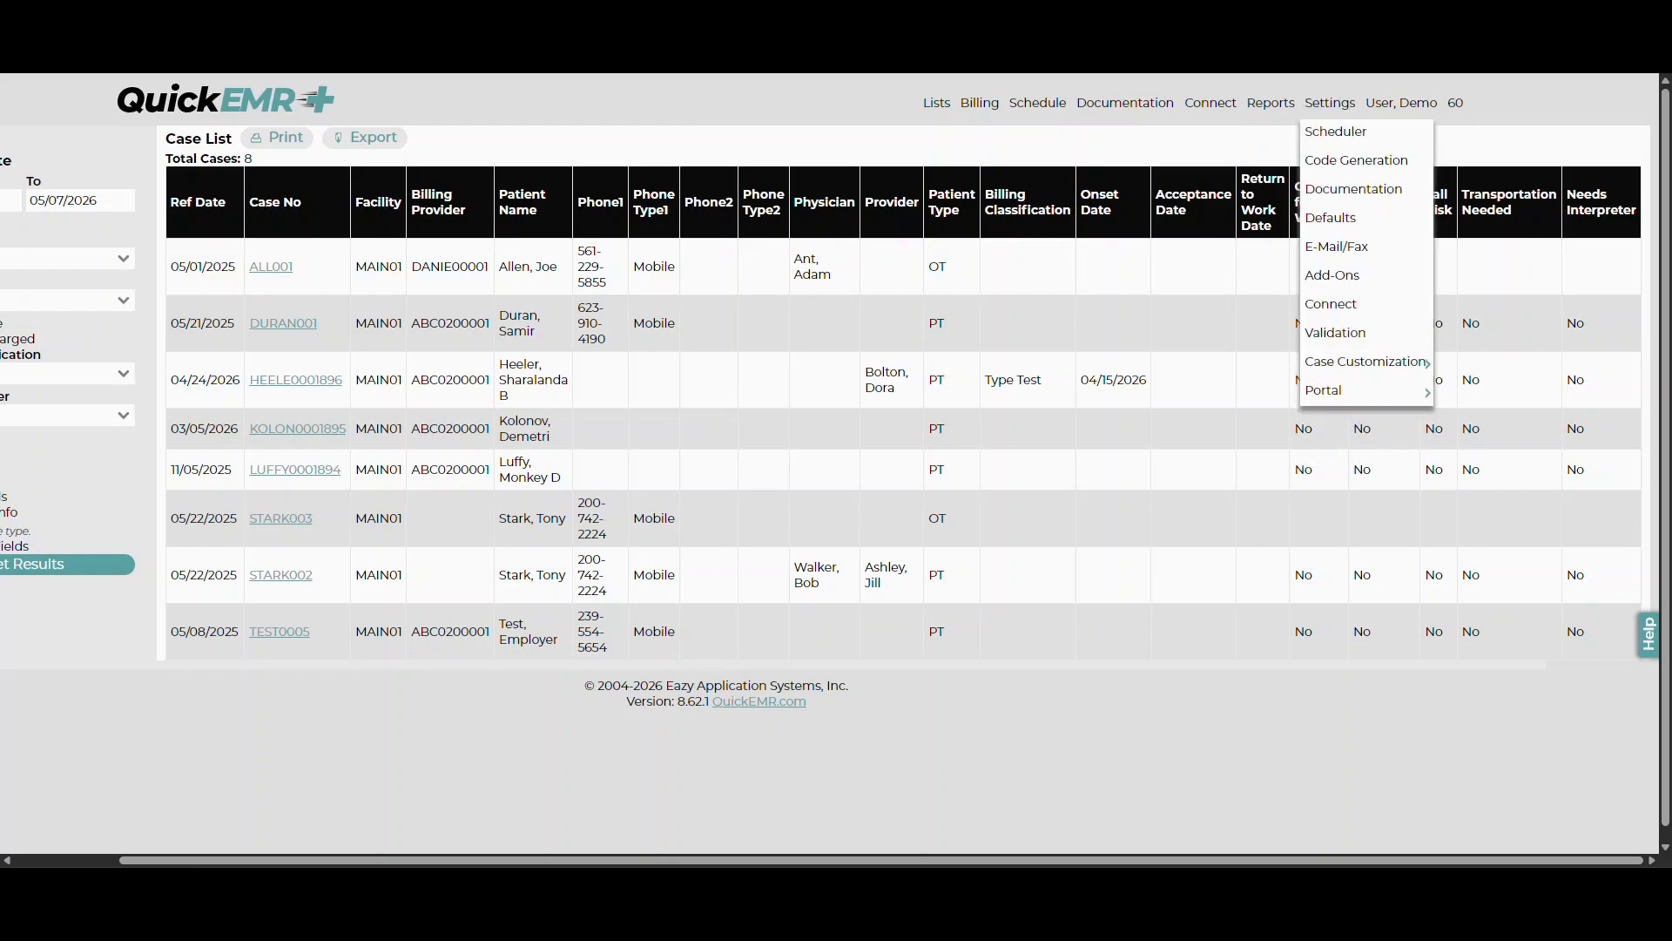
left_click(1359, 360)
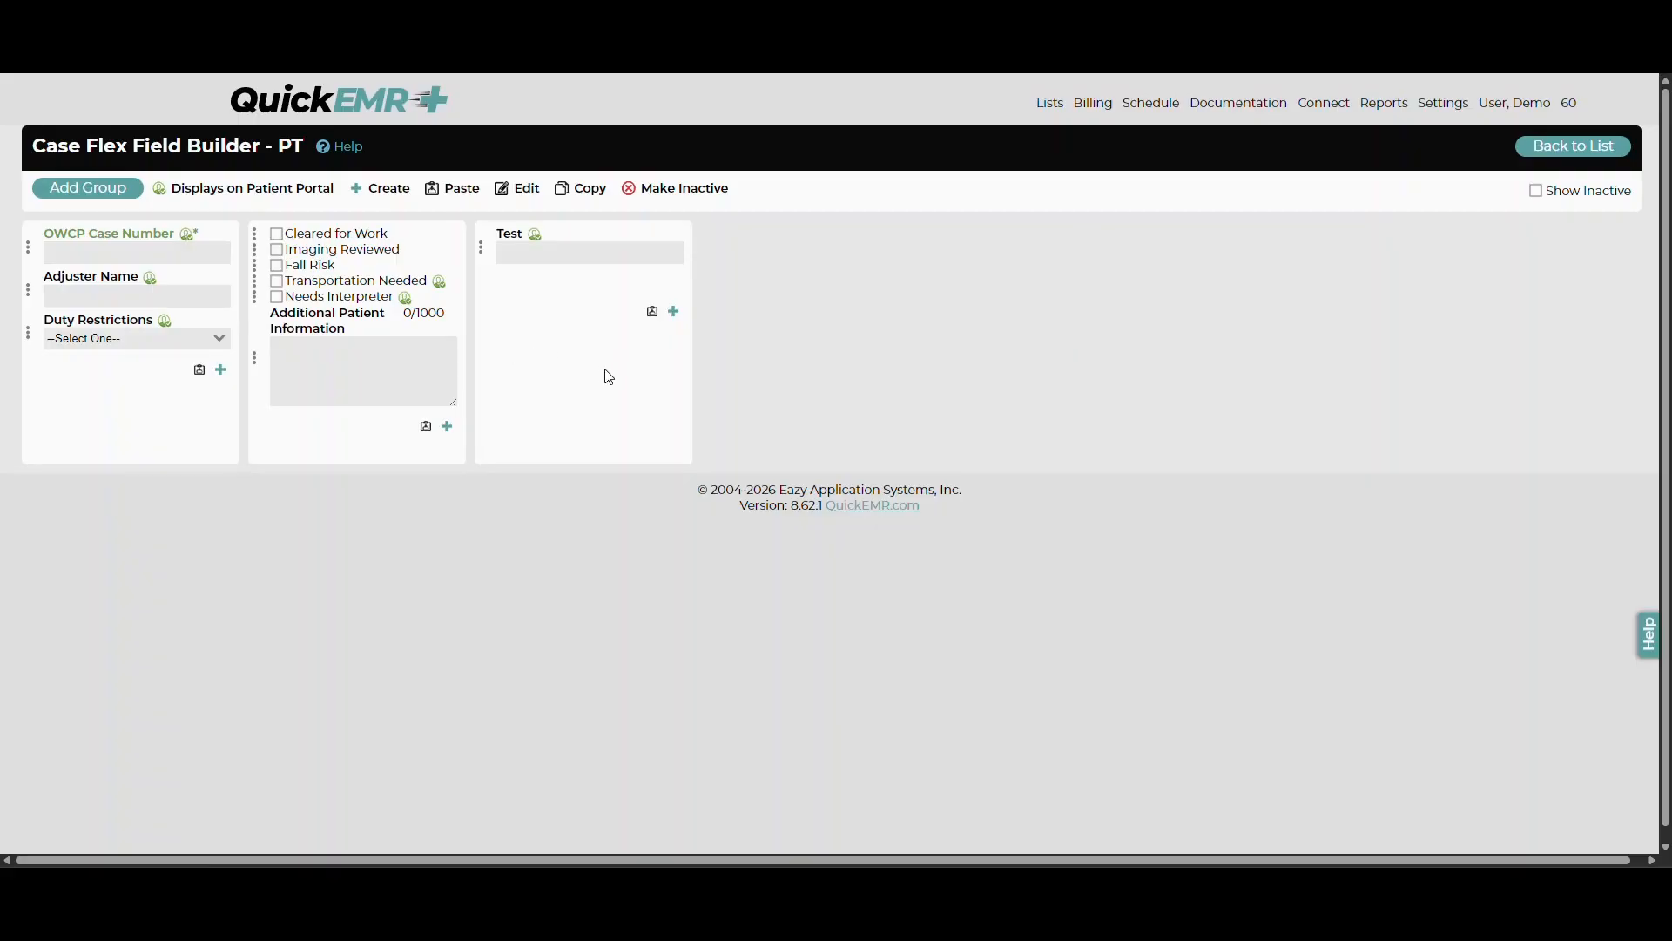
left_click(1538, 193)
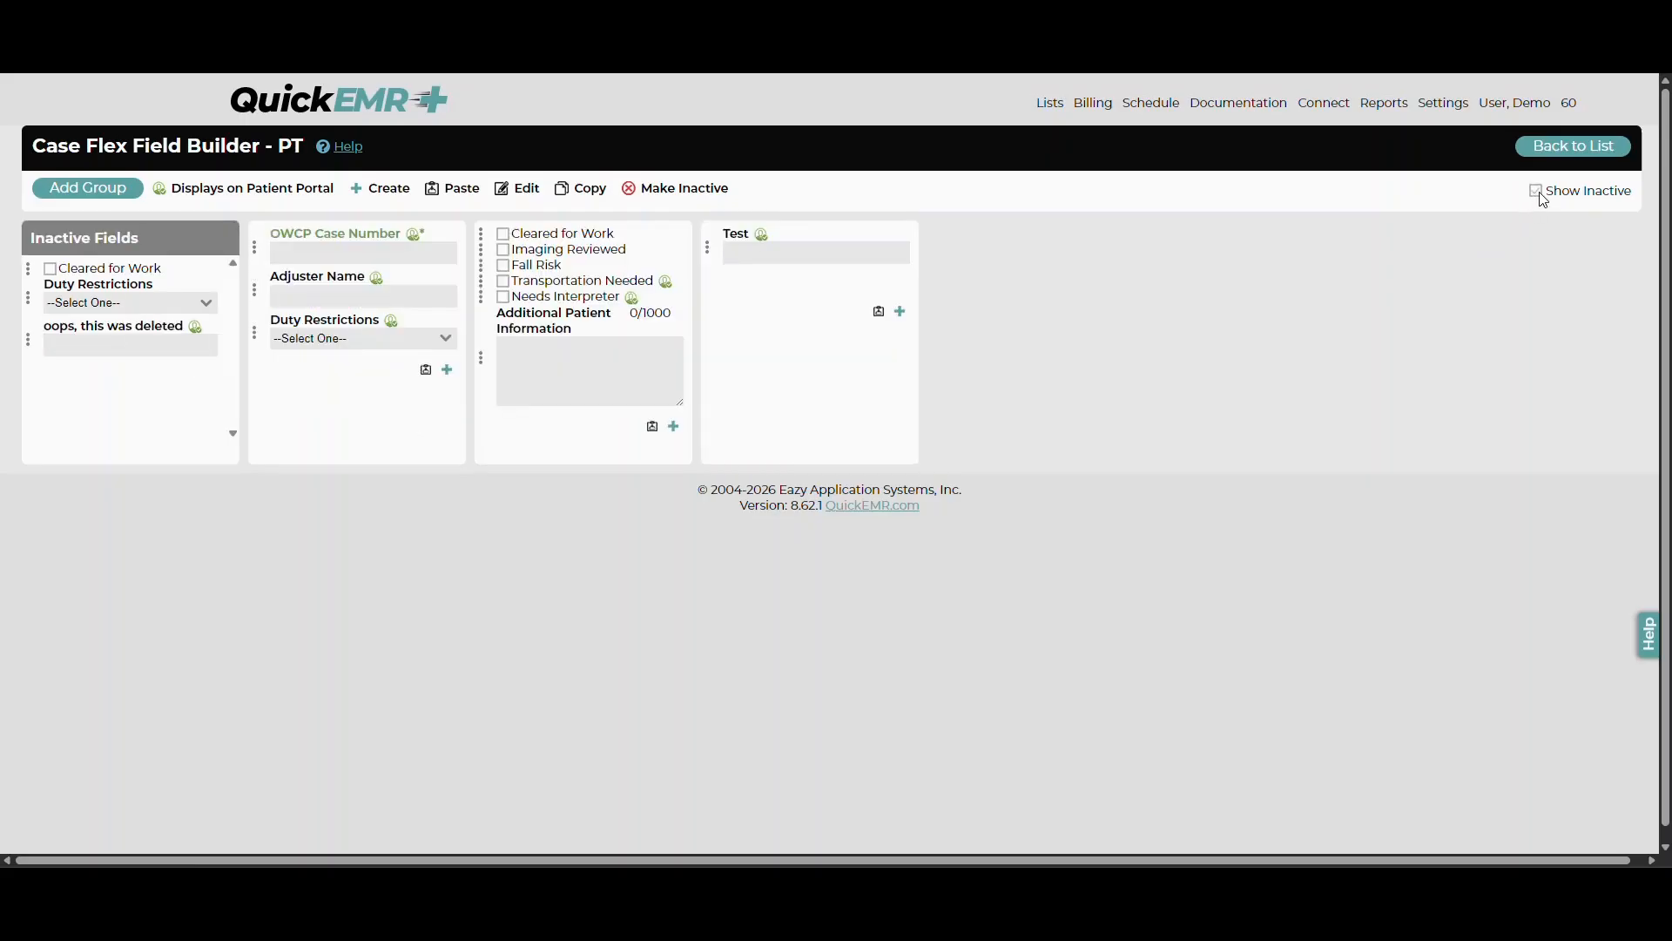
mouse_move(47, 350)
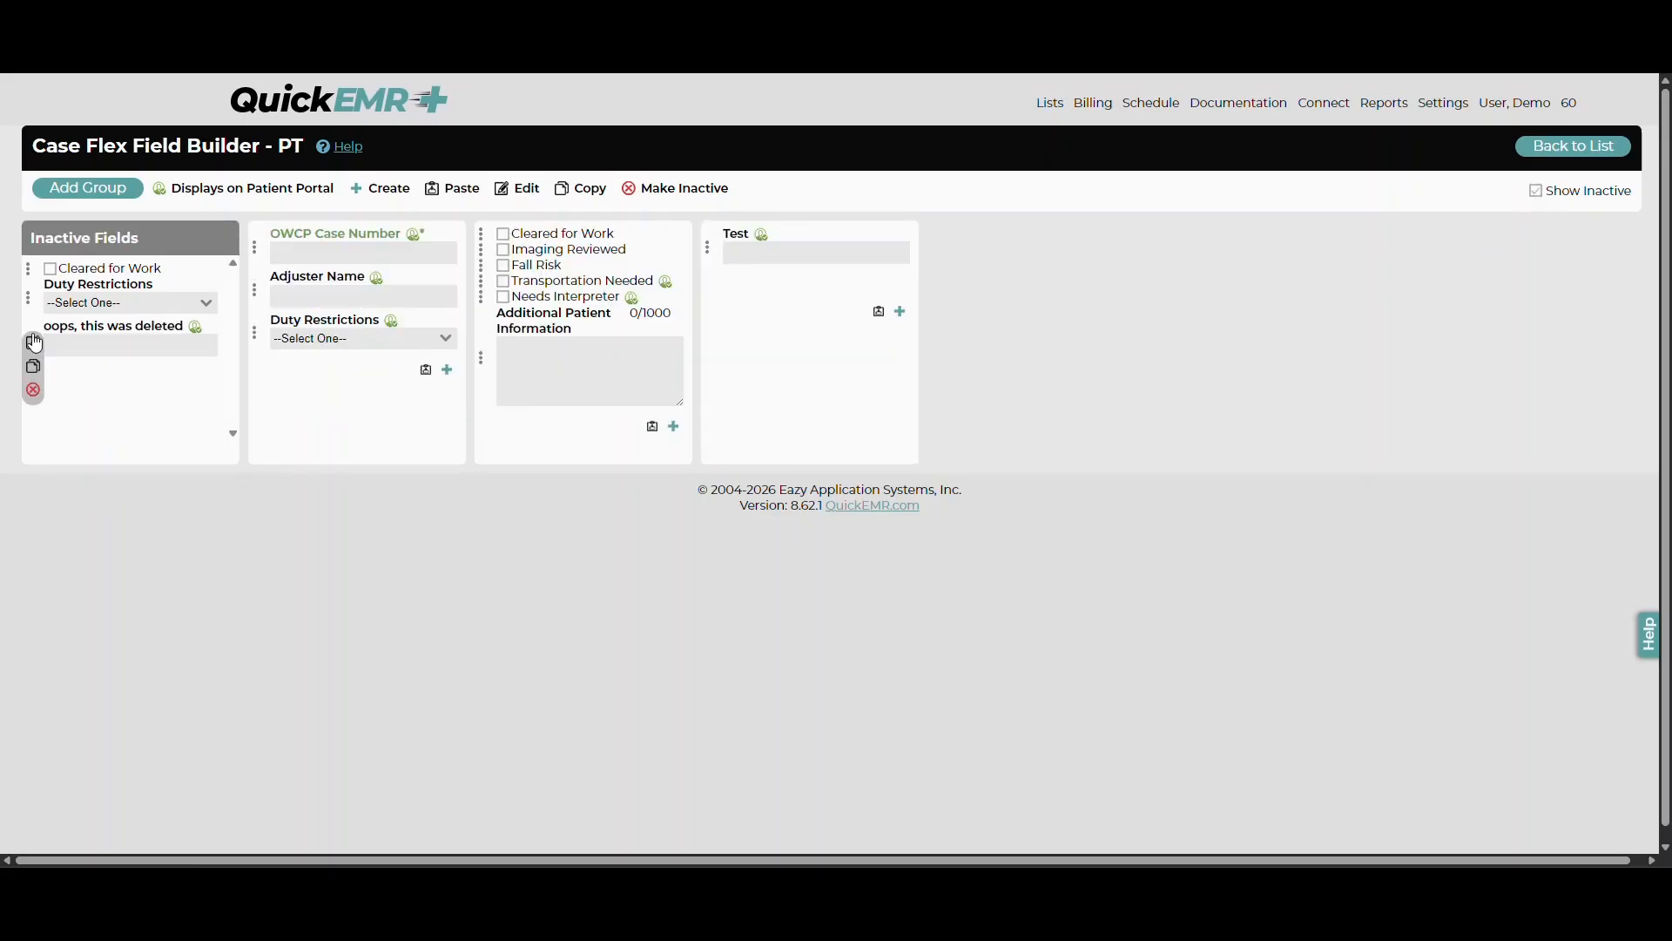
left_click_drag(103, 332, 331, 328)
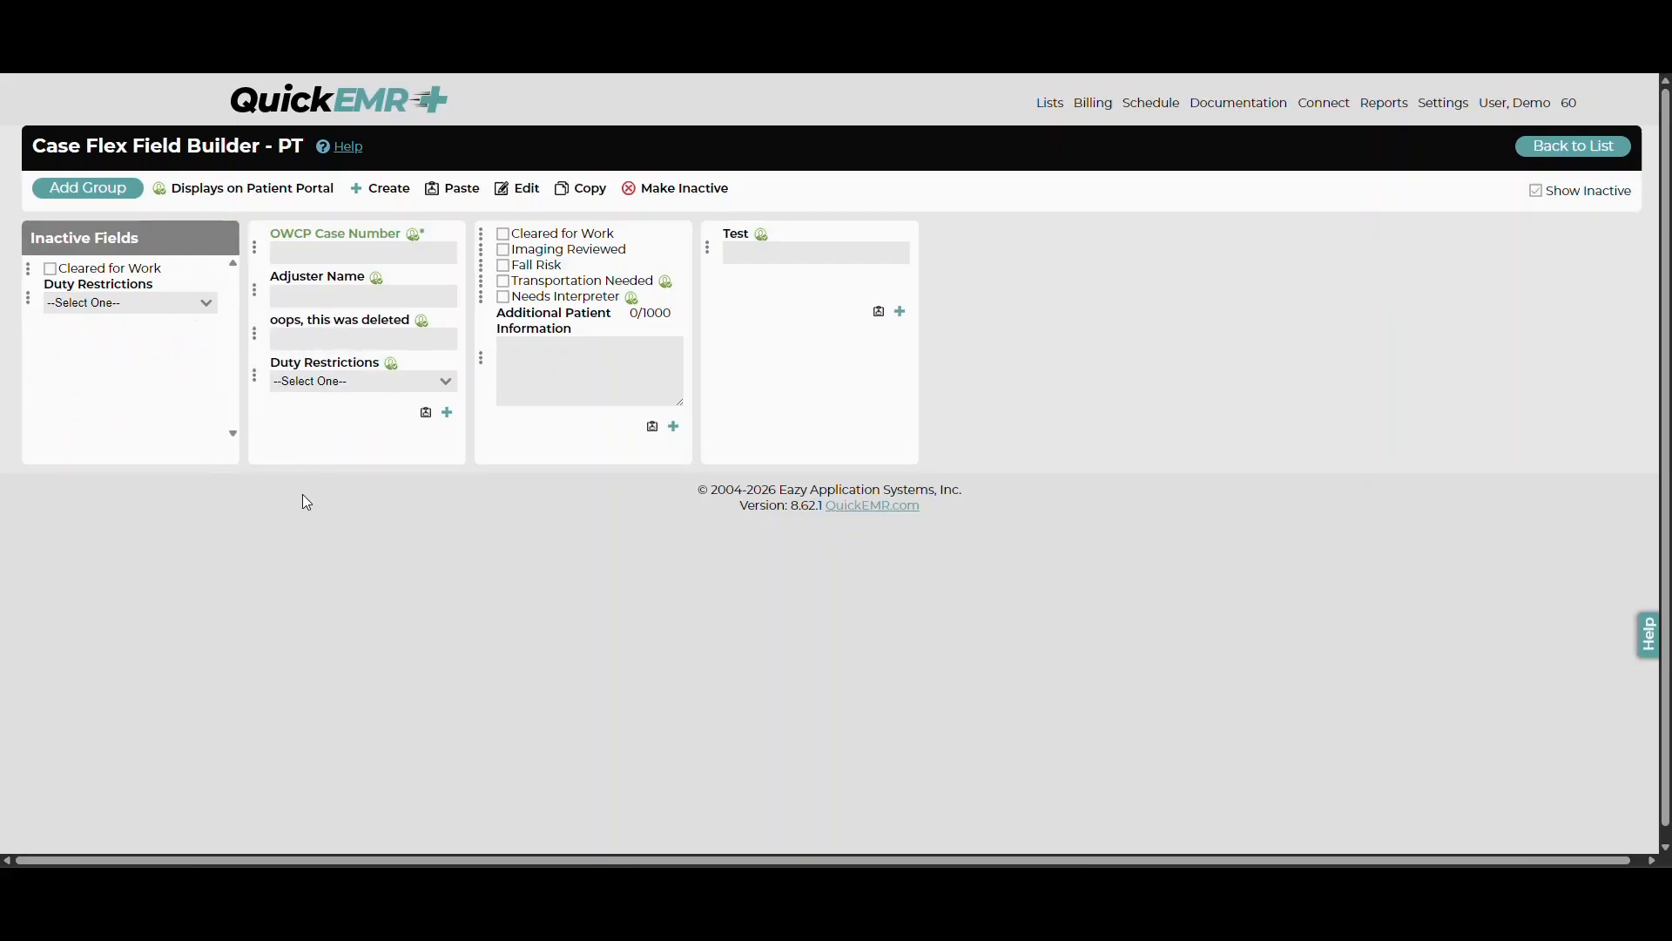